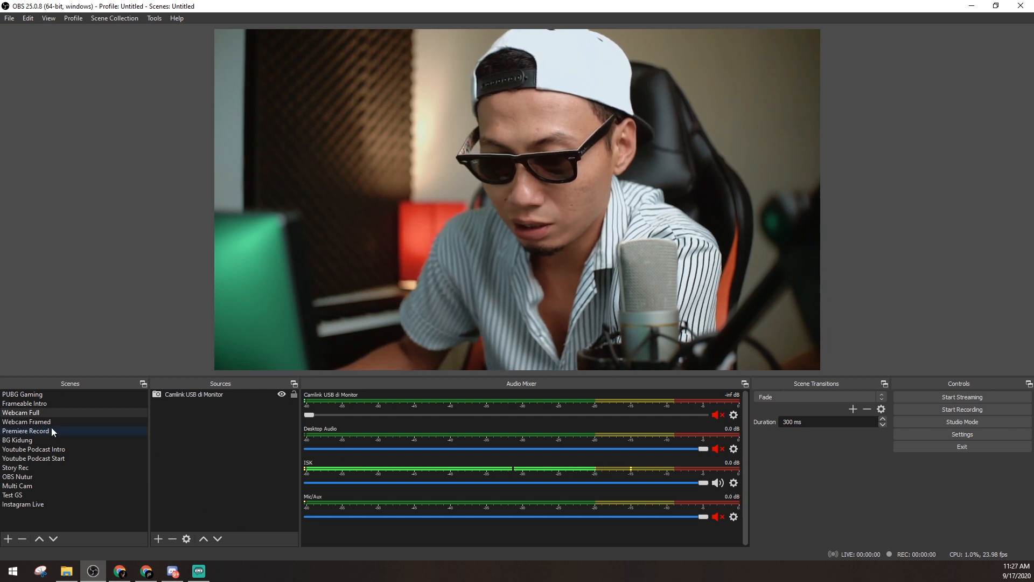
Examine the Camlink USB di Monitor source that feeds the Webcam Full scene.
{"action": "left_click", "coordinate": [194, 396]}
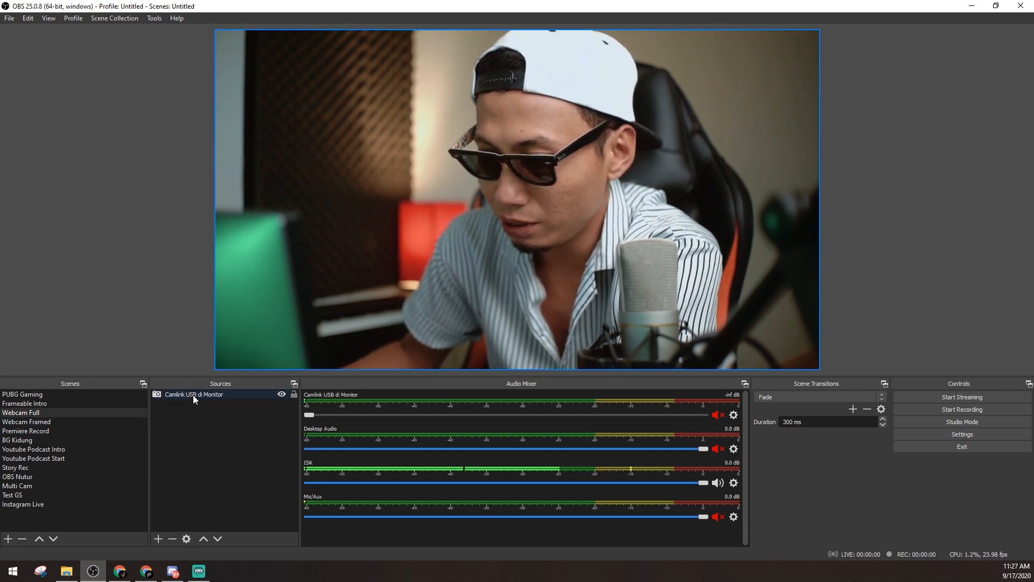
{"action": "left_click", "coordinate": [193, 395]}
{"action": "left_click", "coordinate": [195, 454]}
{"action": "left_click", "coordinate": [193, 395]}
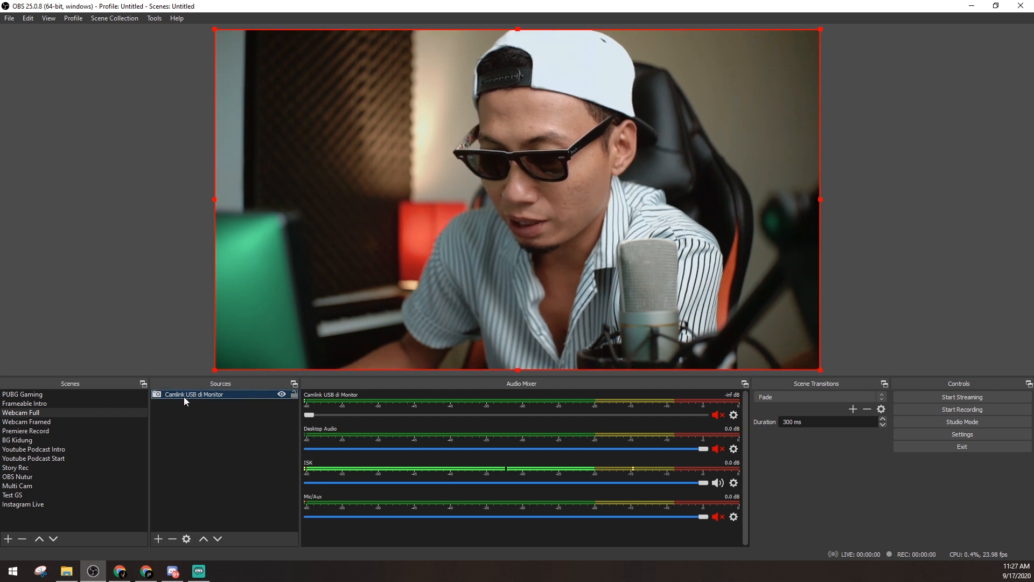
{"action": "left_click", "coordinate": [37, 415]}
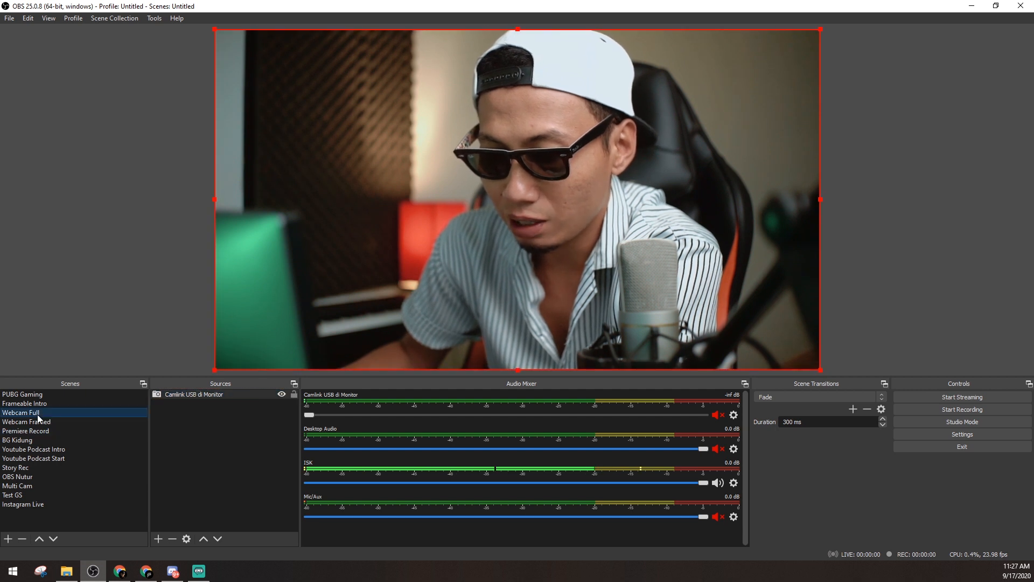
{"action": "left_click", "coordinate": [212, 422]}
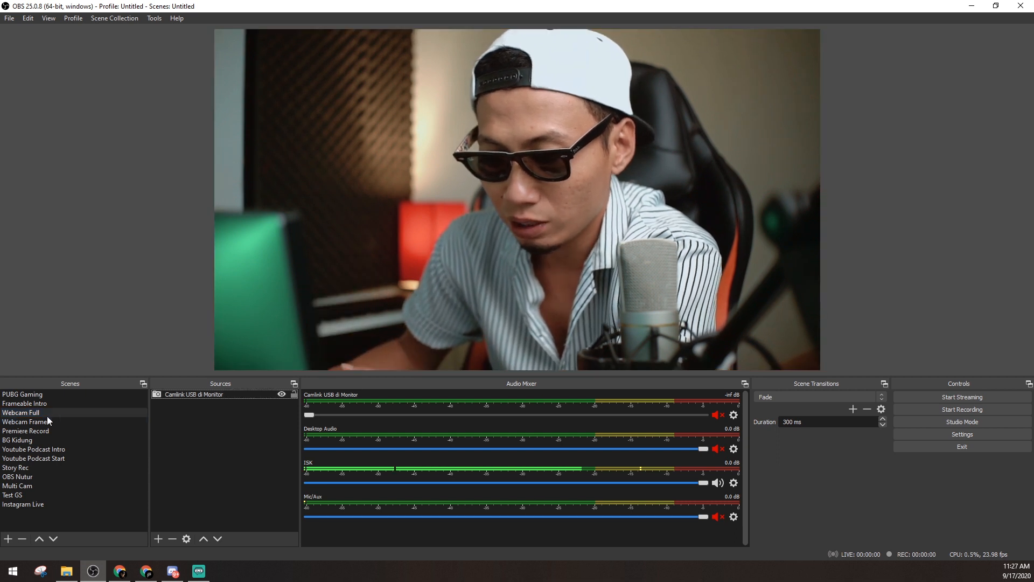
{"action": "left_click", "coordinate": [191, 395]}
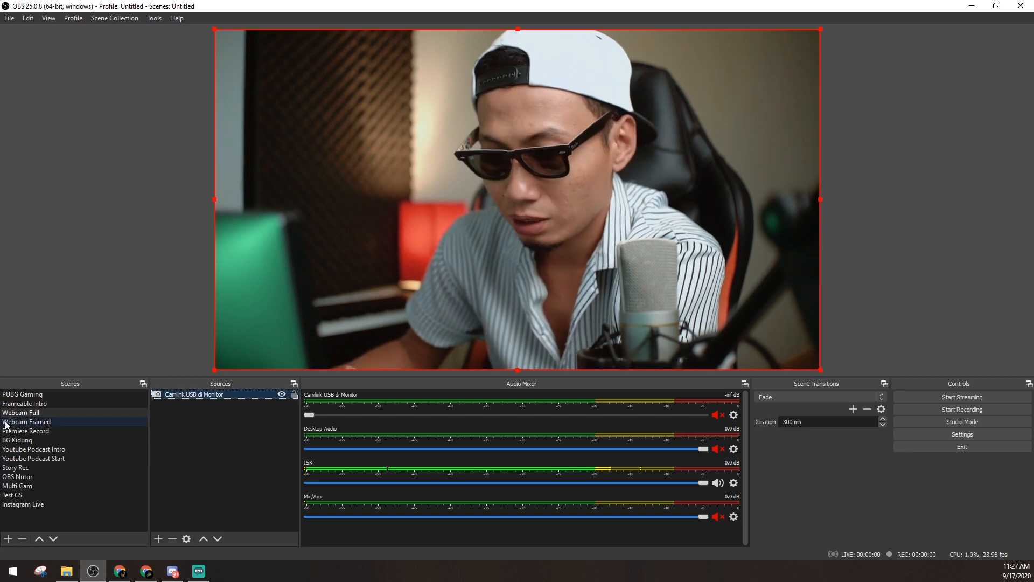
Make the Webcam Full source visible in the PUBG Gaming scene and return to the Webcam Full scene.
{"action": "left_click", "coordinate": [30, 395]}
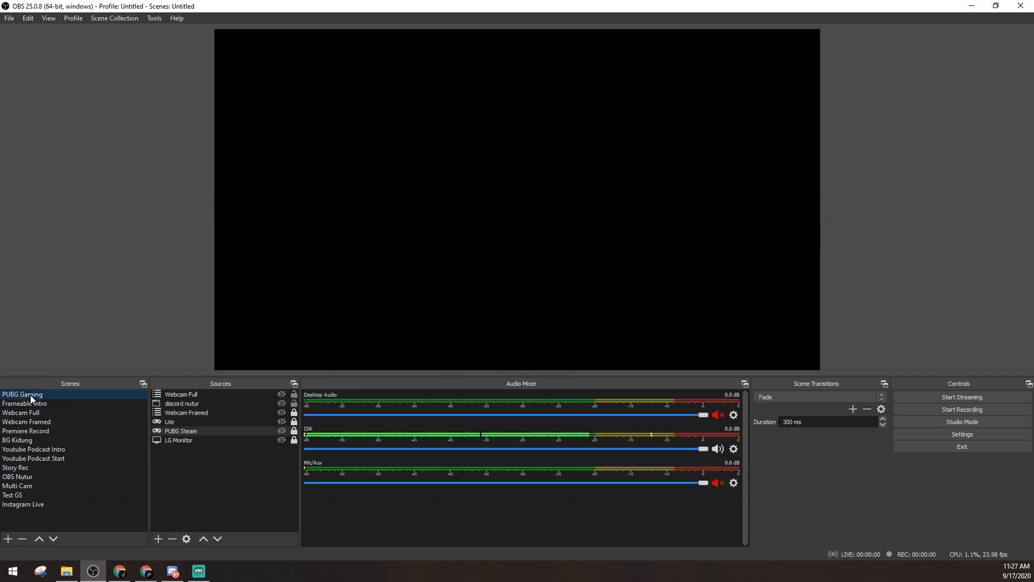
{"action": "left_click", "coordinate": [194, 393]}
{"action": "left_click", "coordinate": [281, 393]}
{"action": "left_click", "coordinate": [852, 319]}
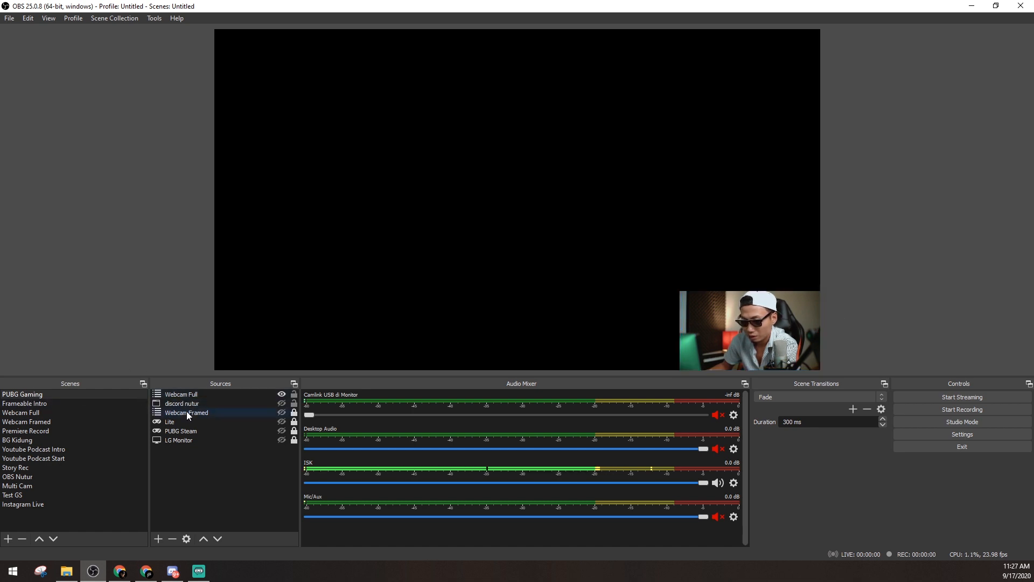
{"action": "left_click", "coordinate": [27, 413]}
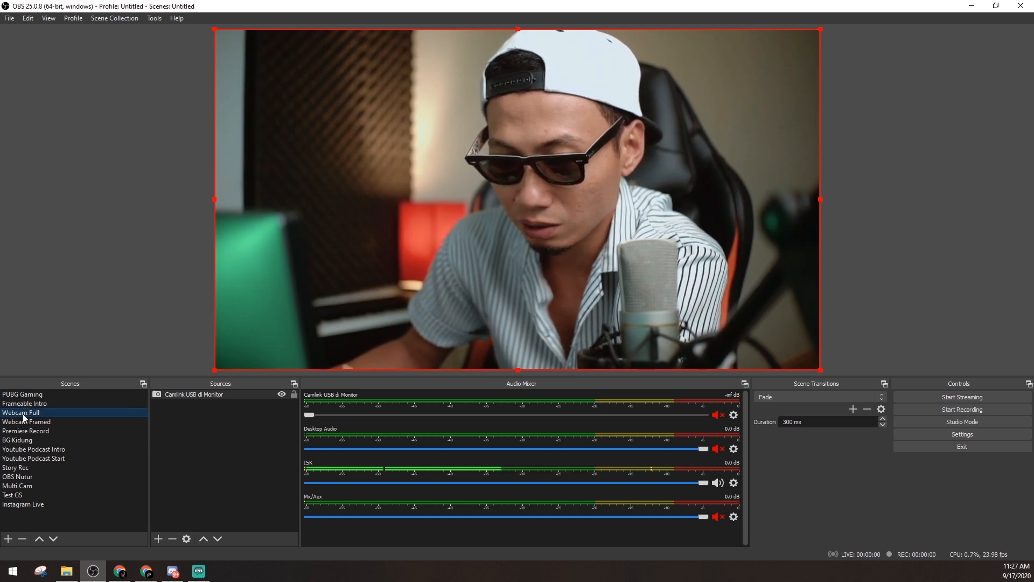
{"action": "left_click", "coordinate": [200, 437]}
{"action": "right_click", "coordinate": [201, 437]}
{"action": "mouse_move", "coordinate": [218, 442]}
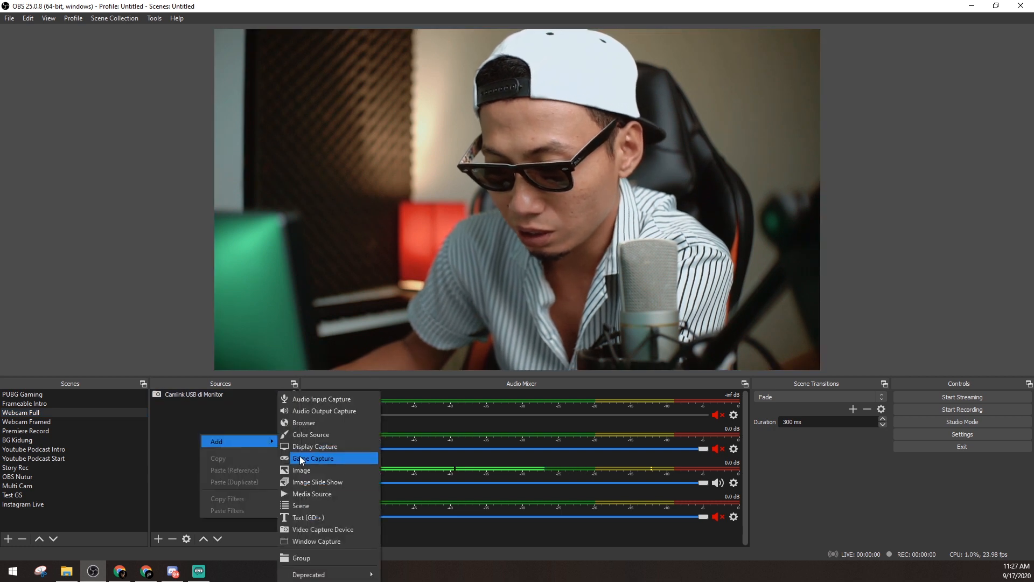
{"action": "left_click", "coordinate": [319, 531]}
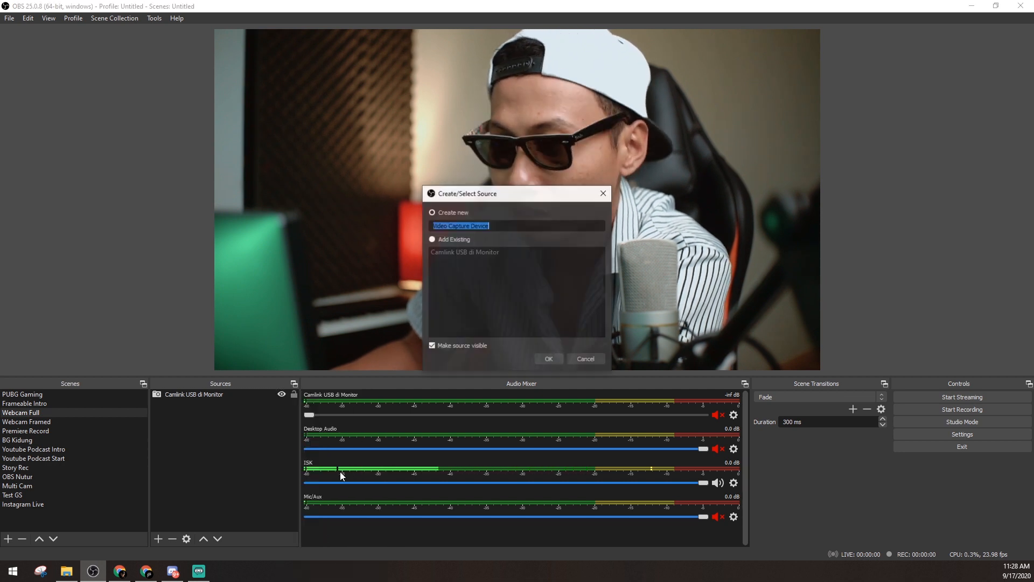
{"action": "left_click", "coordinate": [581, 360]}
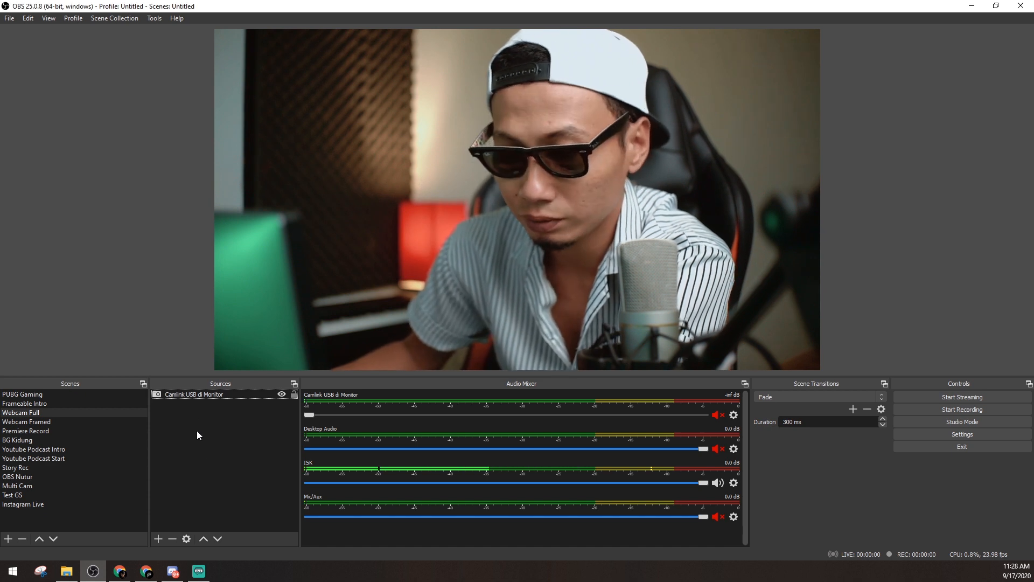
Open the filters of the Camlink USB di Monitor source and show the settings of its Apply LUT filter.
{"action": "left_click", "coordinate": [192, 396]}
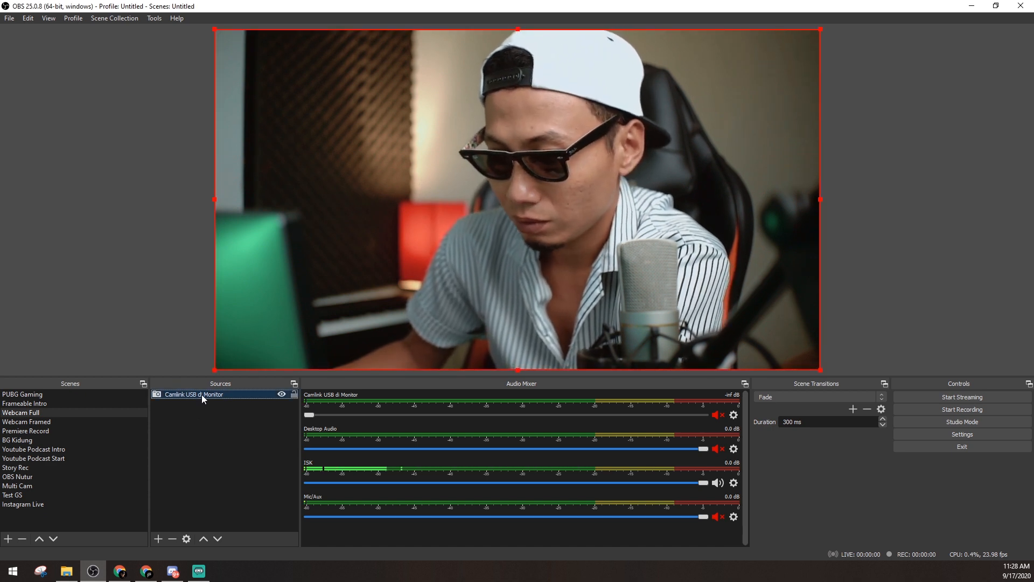
{"action": "right_click", "coordinate": [201, 396]}
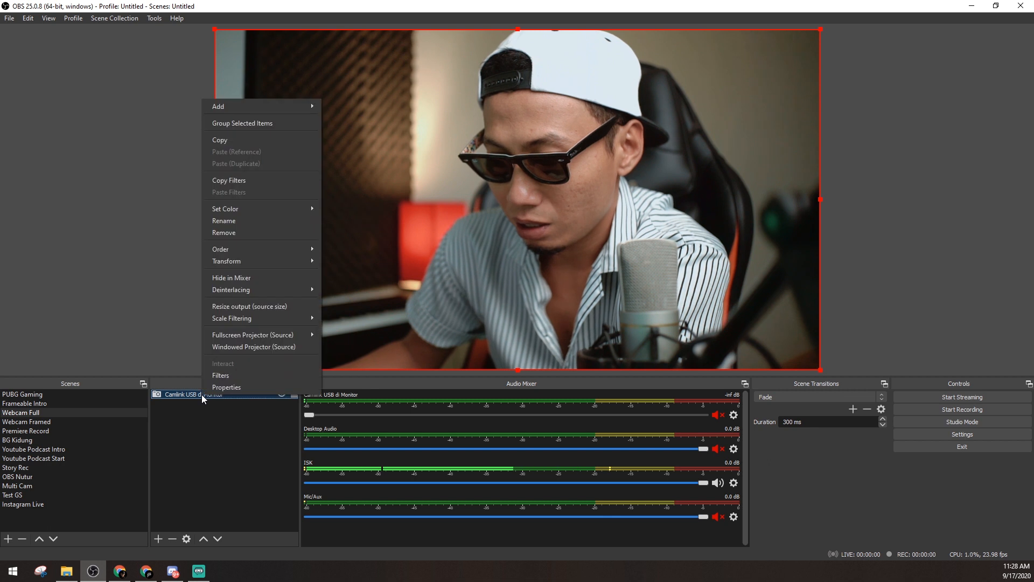
{"action": "left_click", "coordinate": [221, 375]}
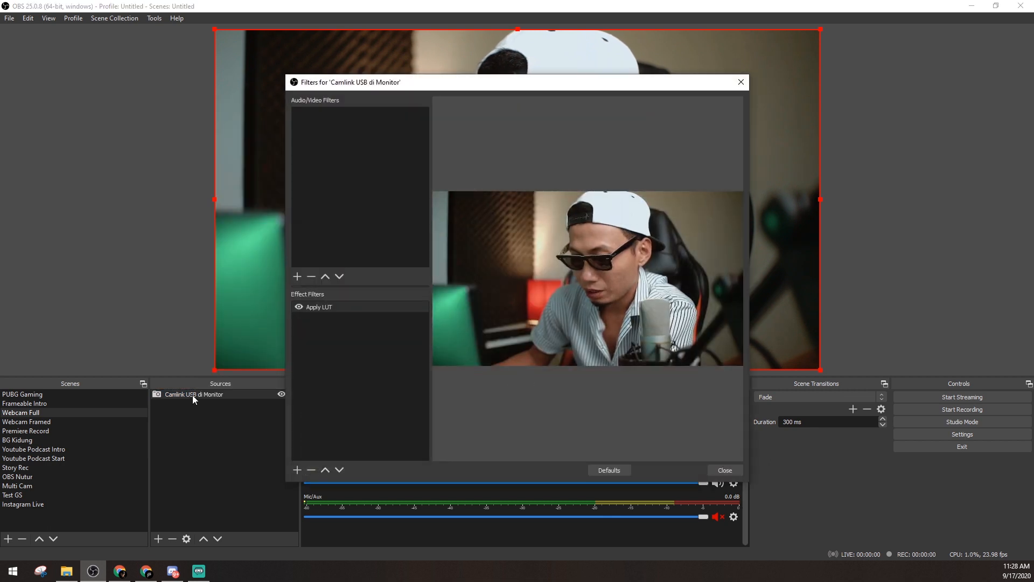
{"action": "left_click", "coordinate": [717, 469]}
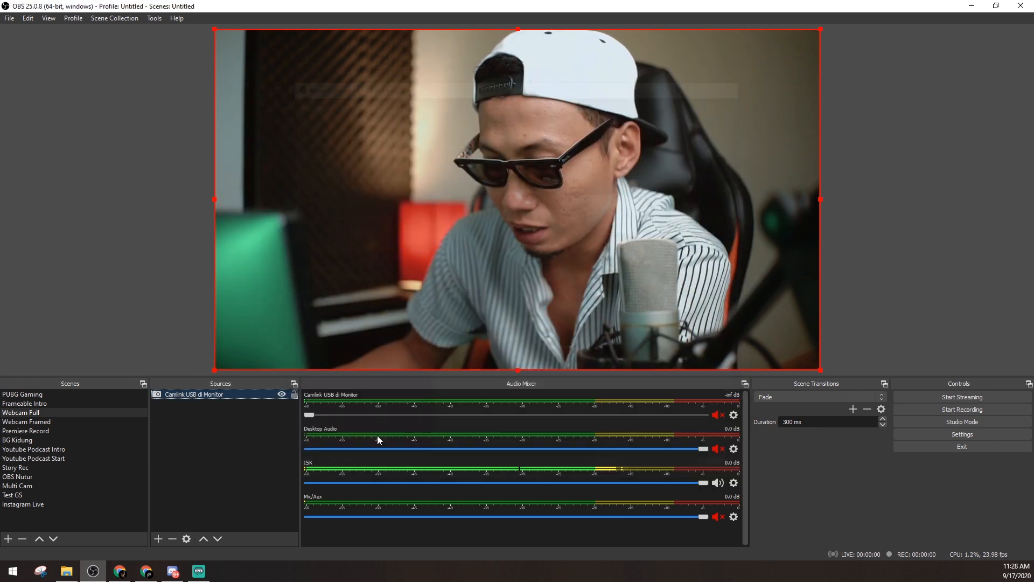
{"action": "right_click", "coordinate": [192, 396]}
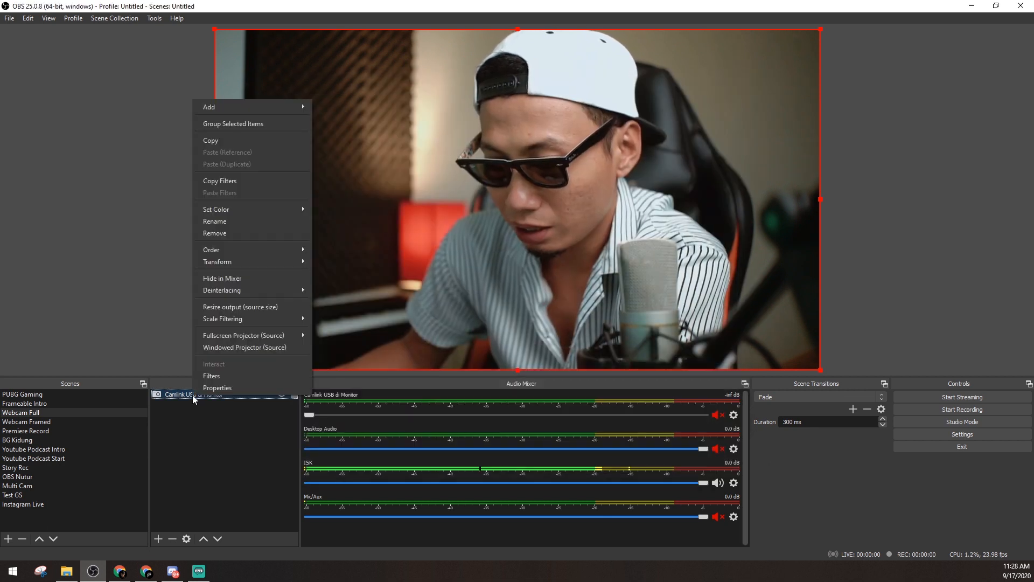
{"action": "left_click", "coordinate": [223, 377]}
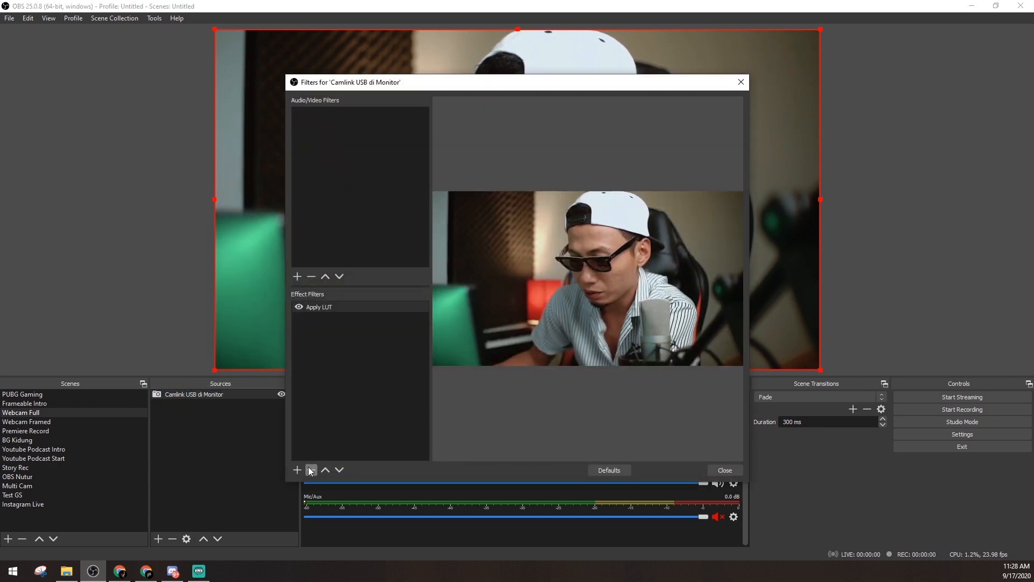
{"action": "left_click", "coordinate": [323, 307]}
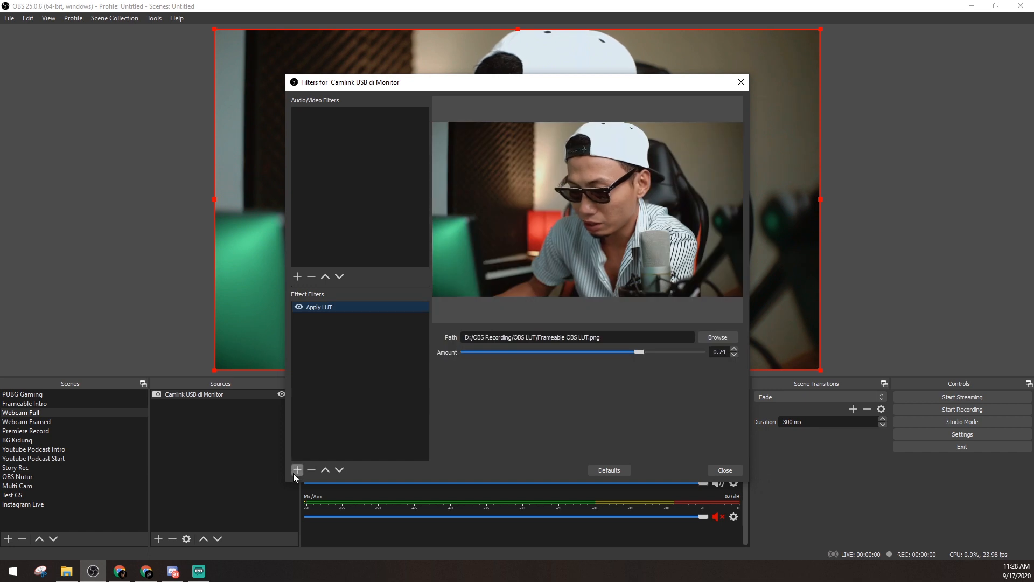
Try a Chroma Key effect filter on the camera source, hide its effect, and remove the filter.
{"action": "left_click", "coordinate": [296, 470]}
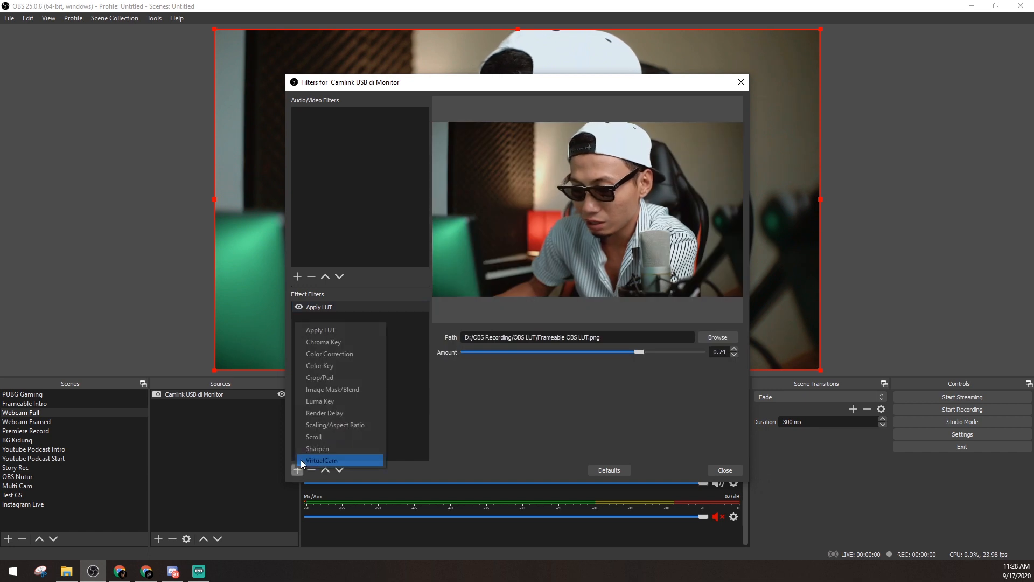
{"action": "left_click", "coordinate": [344, 343]}
{"action": "left_click_drag", "start_coordinate": [426, 88], "coordinate": [590, 96]}
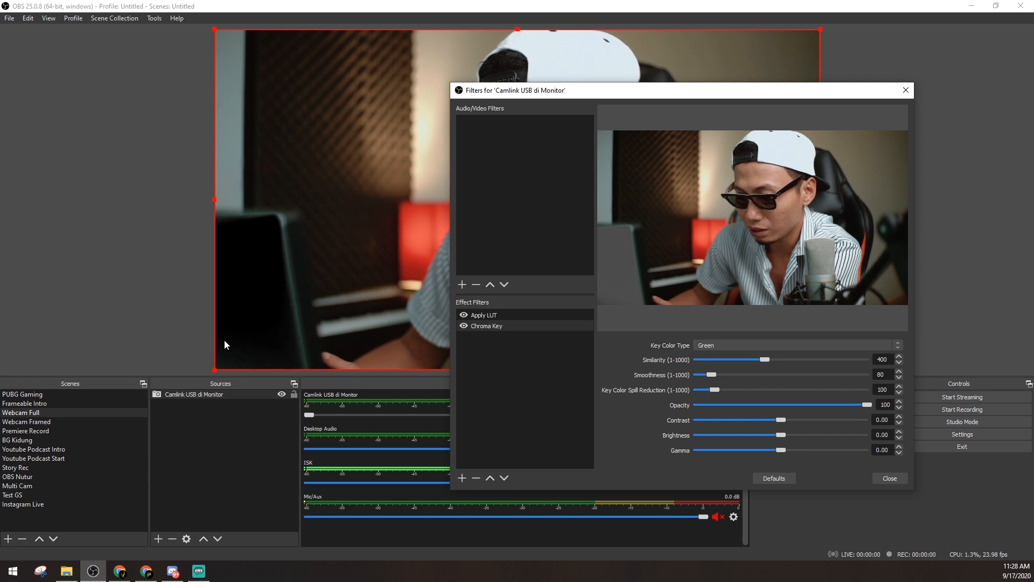
{"action": "left_click", "coordinate": [466, 325]}
{"action": "left_click", "coordinate": [487, 326]}
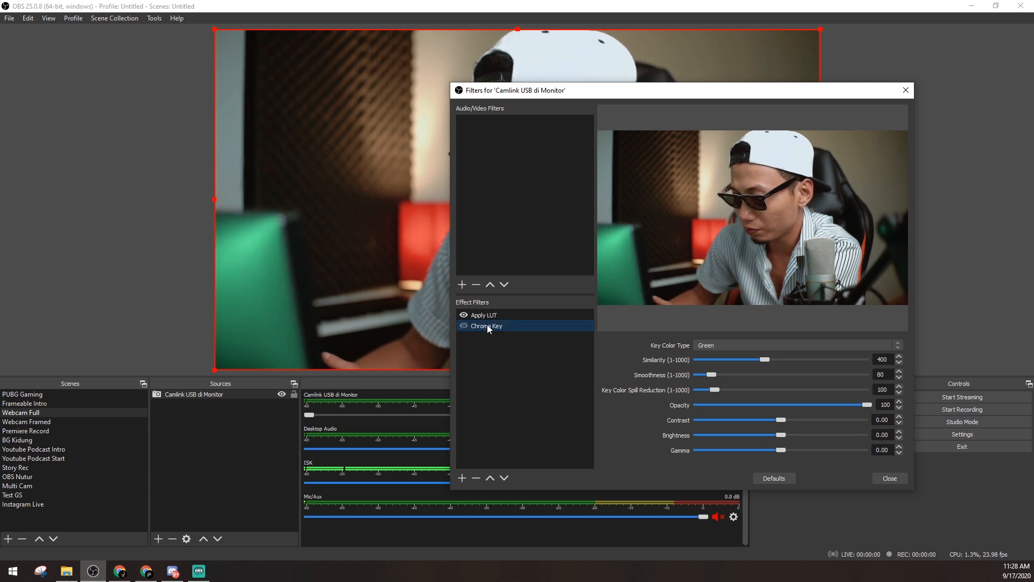
{"action": "left_click", "coordinate": [476, 478]}
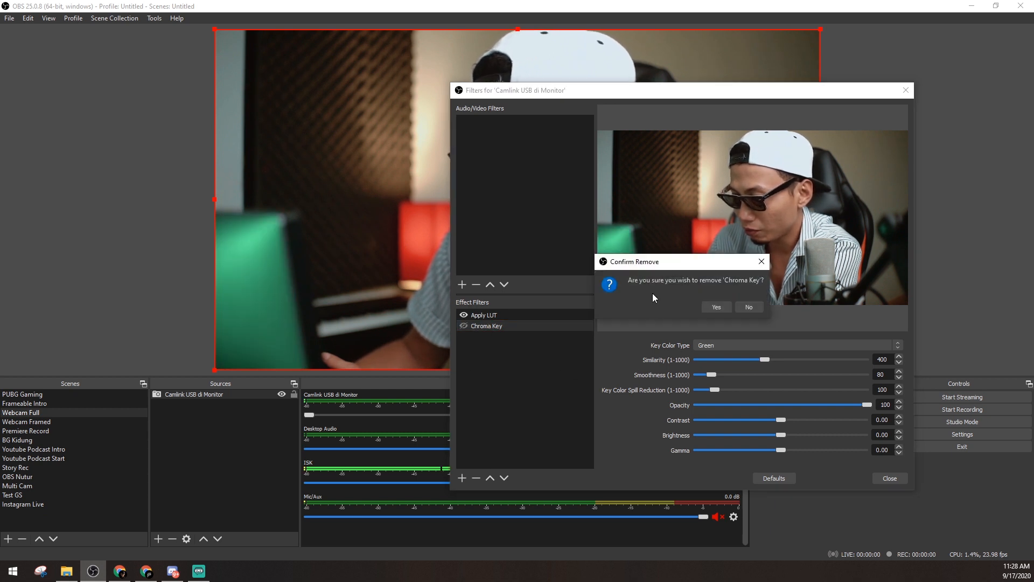
{"action": "left_click", "coordinate": [706, 306]}
Remove the existing Apply LUT filter from the camera source and move the Filters window aside to uncover the preview.
{"action": "left_click", "coordinate": [494, 314]}
{"action": "left_click_drag", "start_coordinate": [560, 93], "coordinate": [372, 83]}
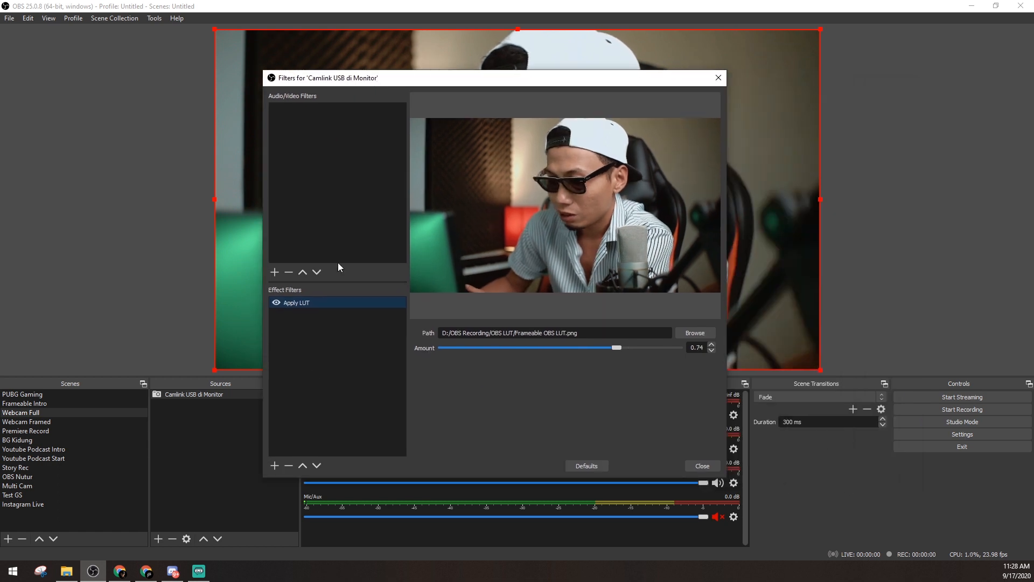
{"action": "left_click", "coordinate": [275, 464]}
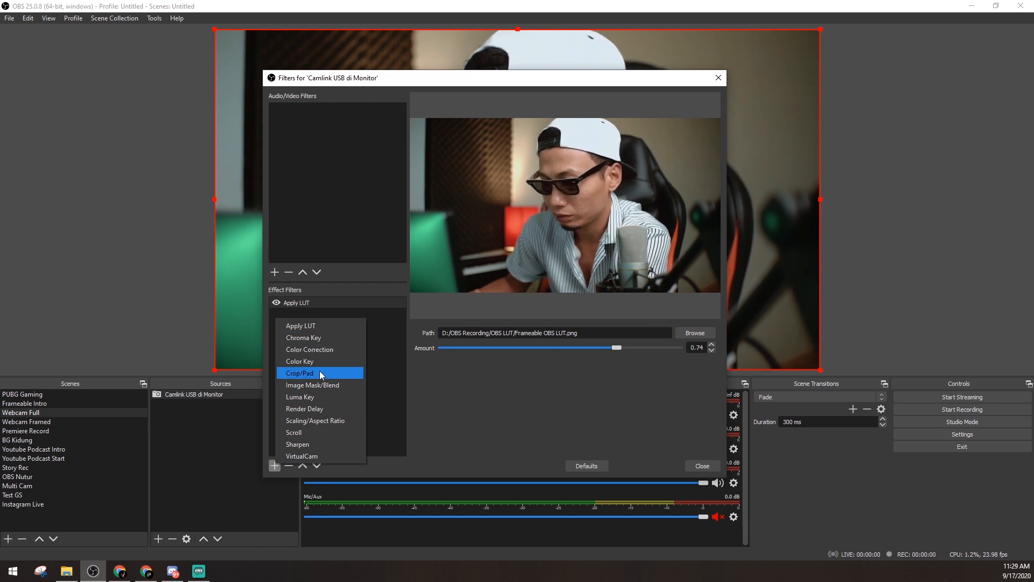
{"action": "left_click", "coordinate": [382, 351]}
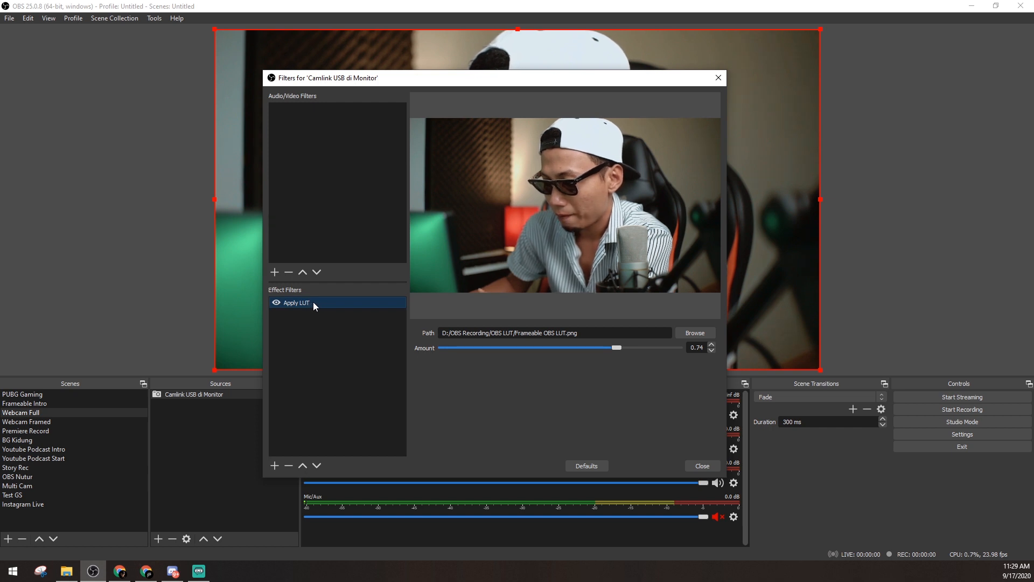
{"action": "left_click", "coordinate": [289, 465]}
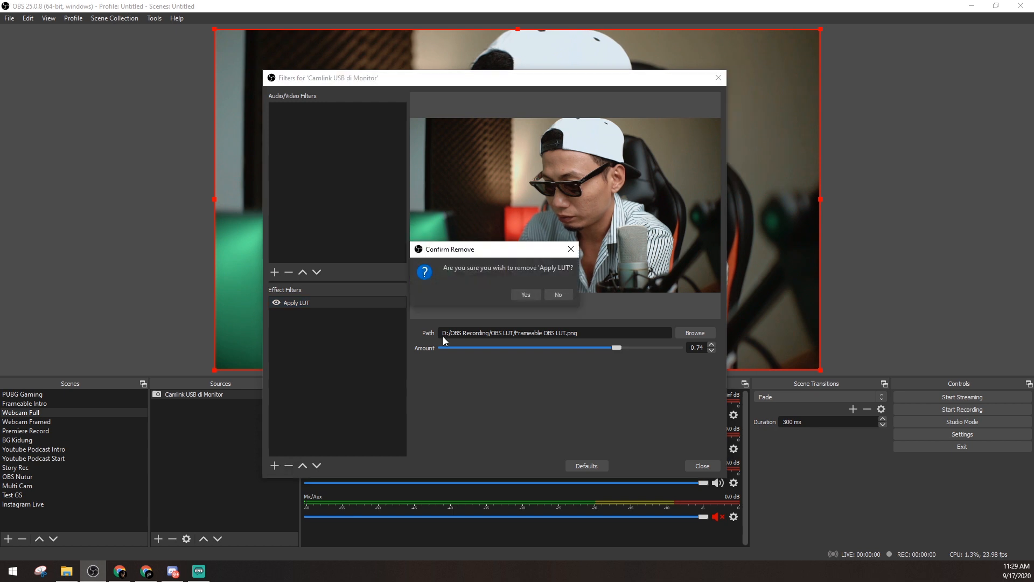
{"action": "left_click", "coordinate": [524, 295]}
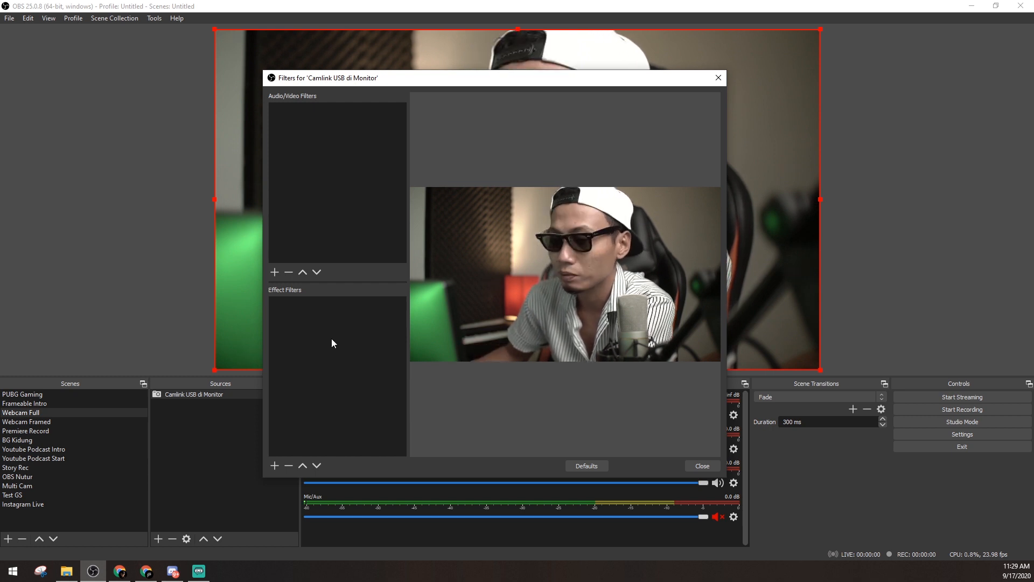
{"action": "left_click_drag", "start_coordinate": [438, 82], "coordinate": [305, 82]}
{"action": "left_click_drag", "start_coordinate": [413, 86], "coordinate": [408, 46]}
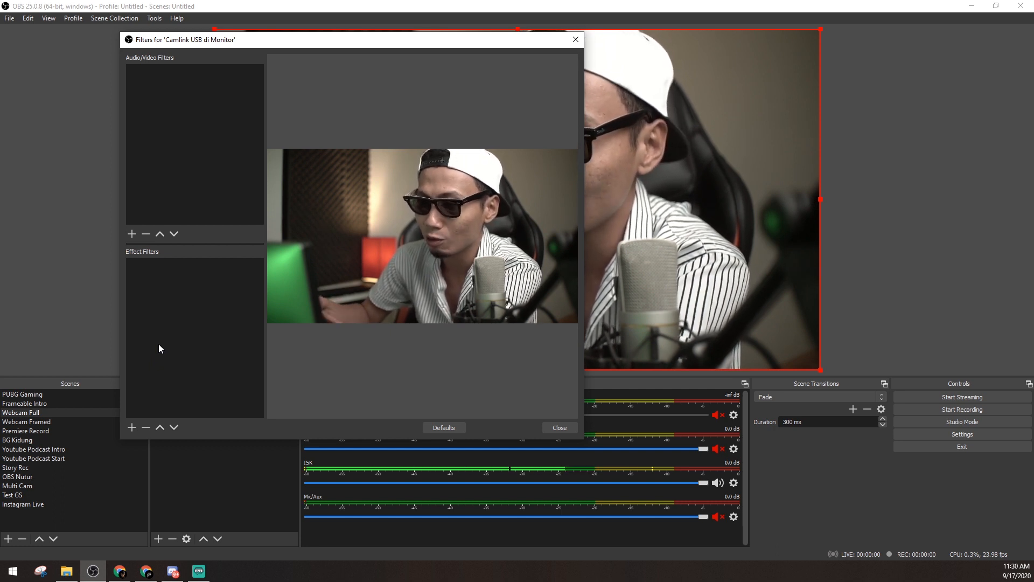
{"action": "left_click", "coordinate": [132, 428]}
{"action": "left_click", "coordinate": [160, 440]}
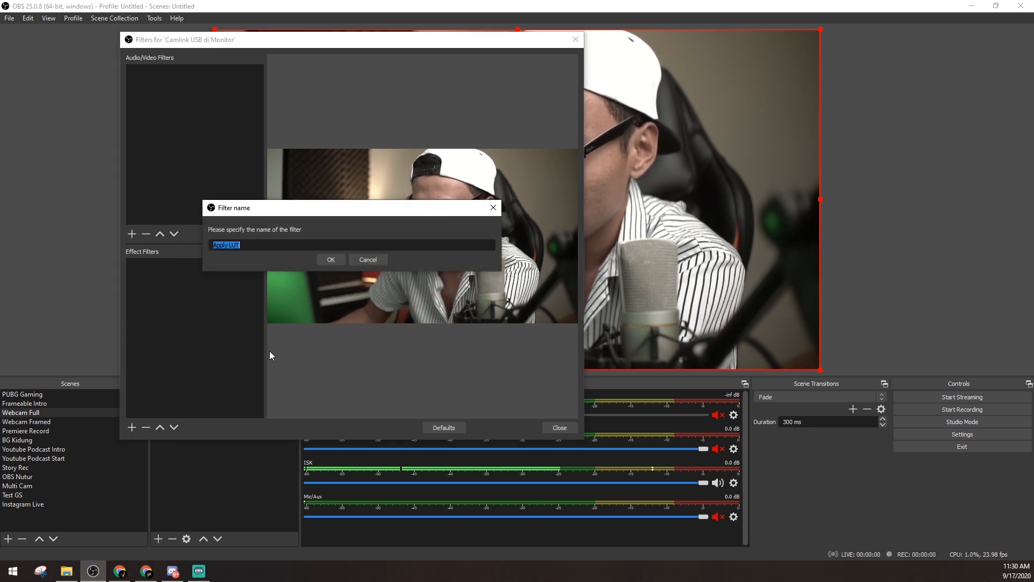
{"action": "key", "text": "Escape"}
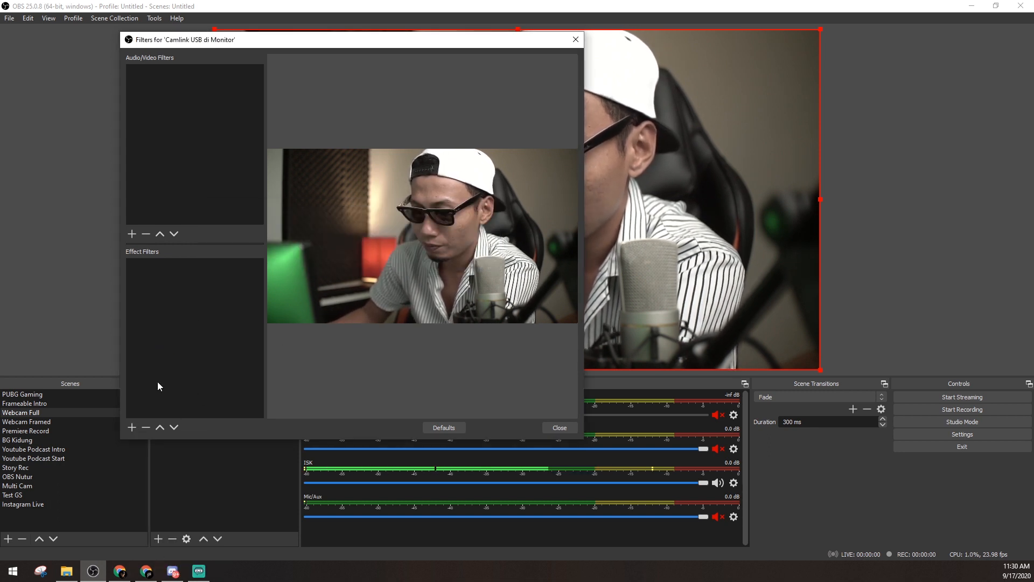
Add an Apply LUT effect filter with the default name and load posterize.png from the obs-filters LUTs folder.
{"action": "left_click", "coordinate": [131, 427]}
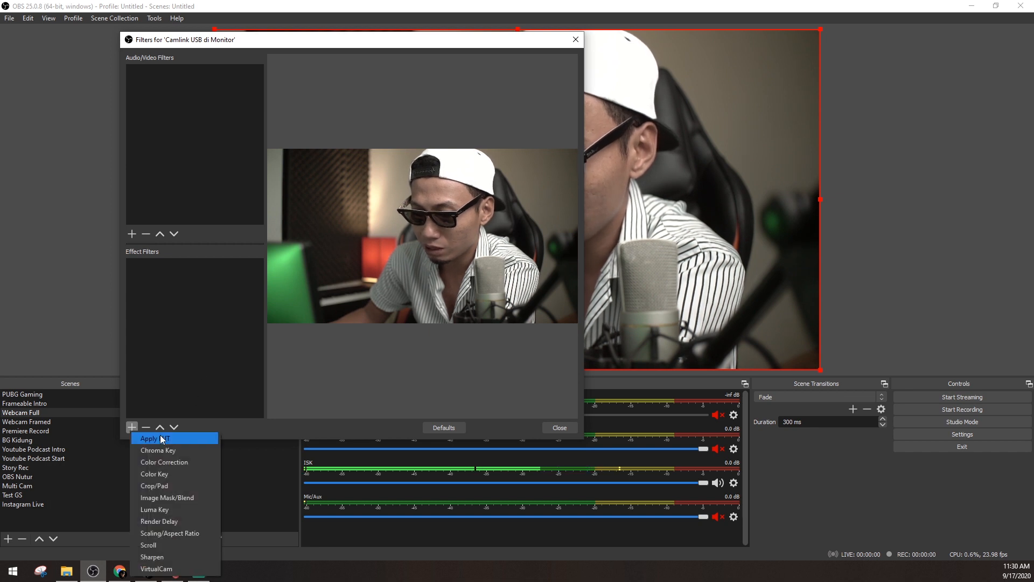
{"action": "left_click", "coordinate": [163, 437]}
{"action": "left_click", "coordinate": [327, 260]}
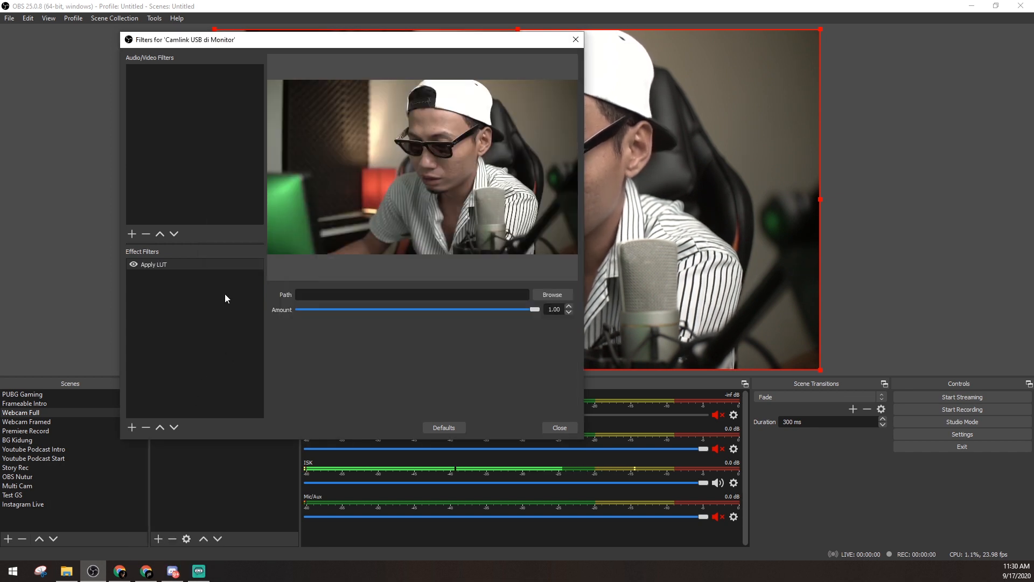
{"action": "left_click", "coordinate": [167, 264]}
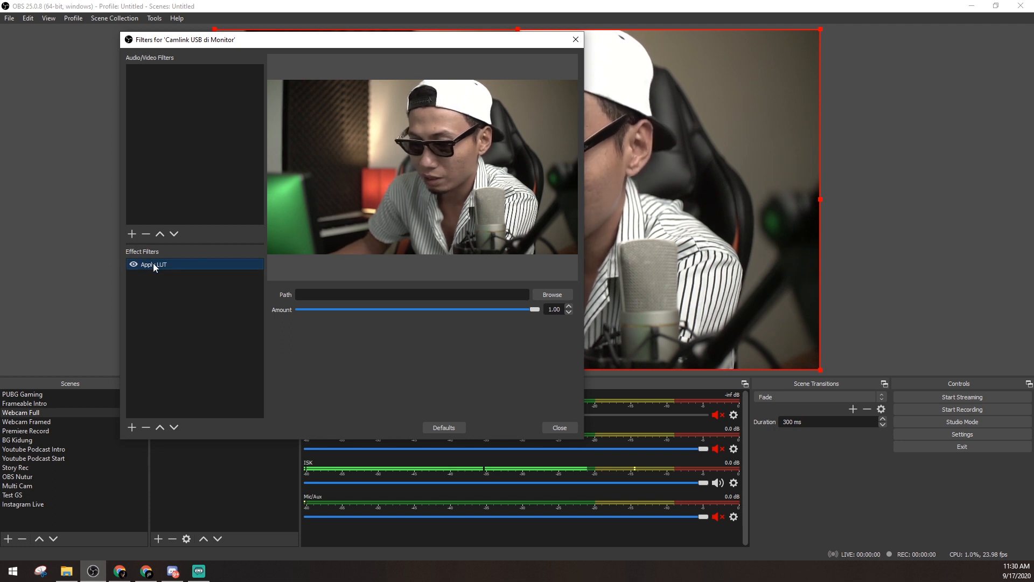
{"action": "left_click", "coordinate": [548, 294]}
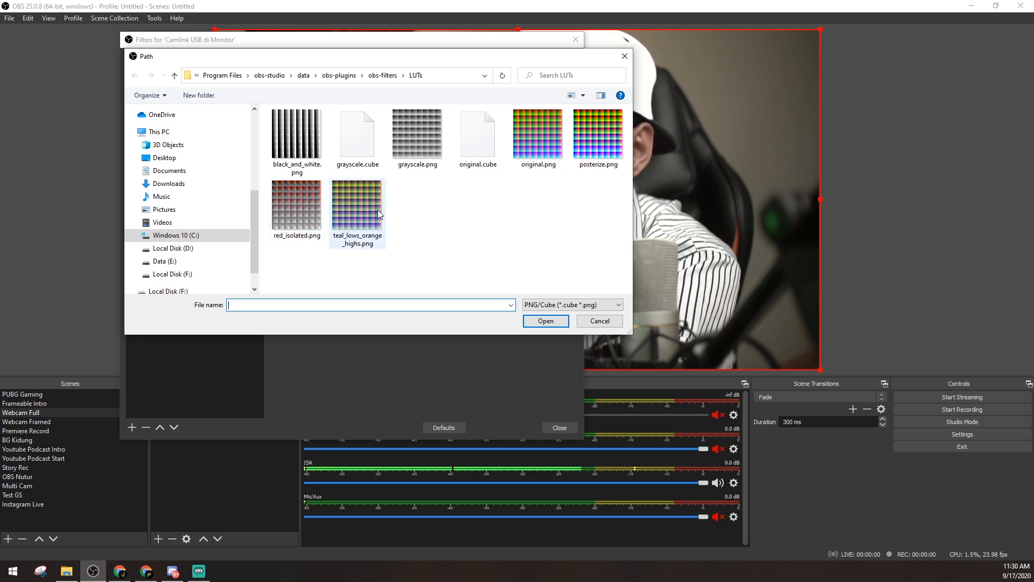
{"action": "double_click", "coordinate": [605, 145]}
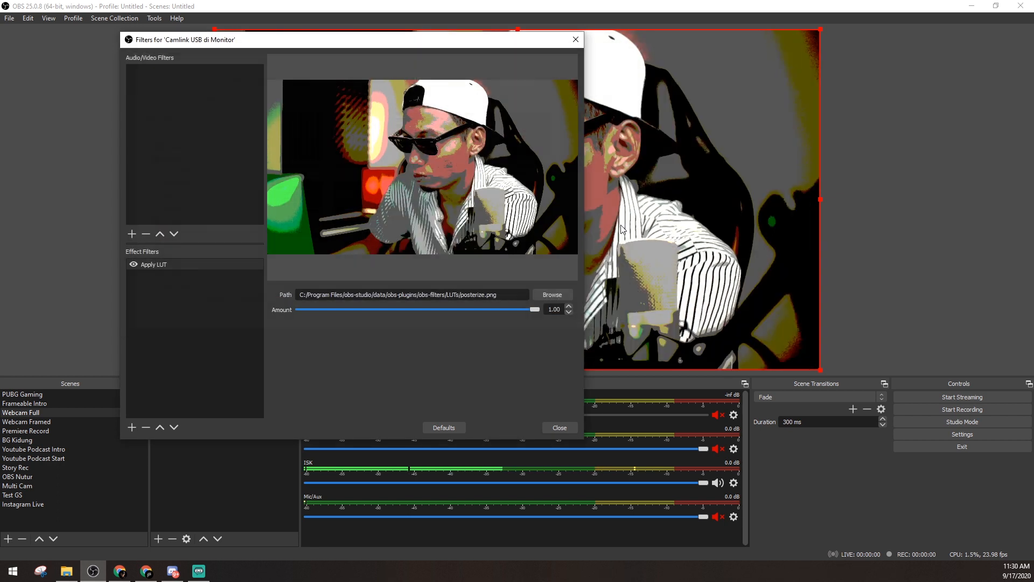
Load original.png into the Apply LUT filter, and replace it with teal_lows_orange_highs.png from the same LUTs folder.
{"action": "left_click", "coordinate": [538, 297]}
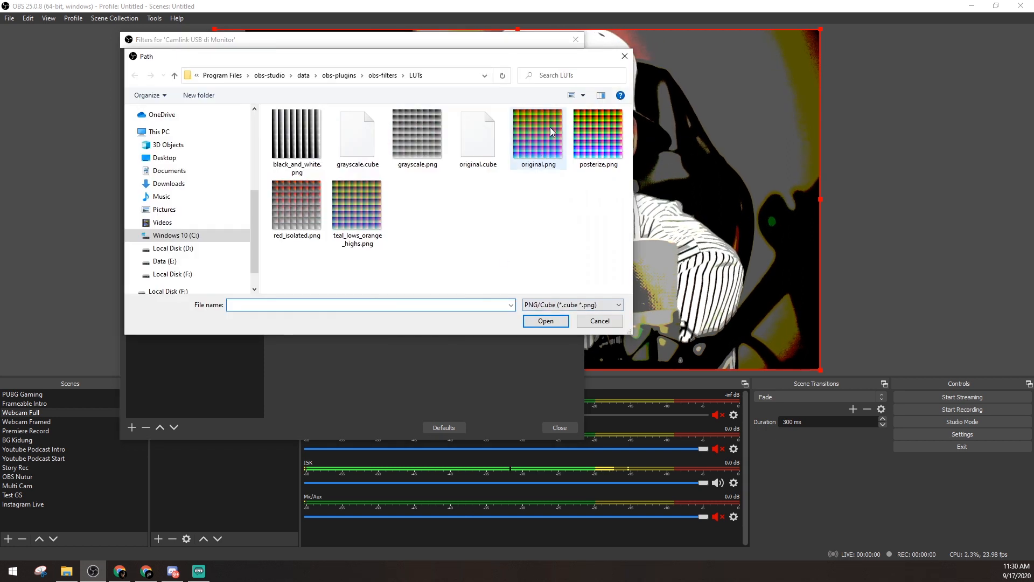
{"action": "double_click", "coordinate": [537, 136]}
{"action": "left_click", "coordinate": [564, 294]}
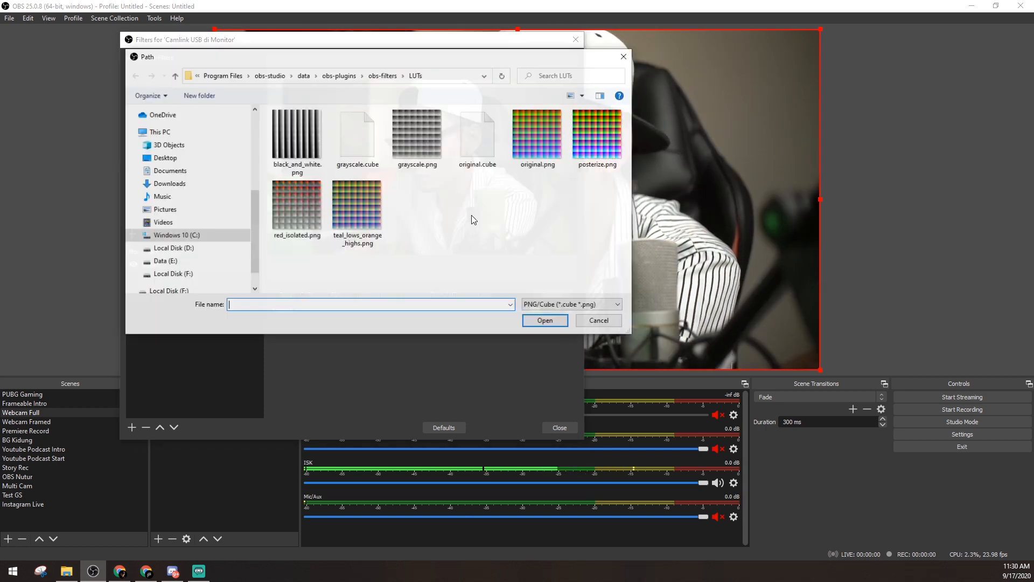
{"action": "double_click", "coordinate": [358, 188]}
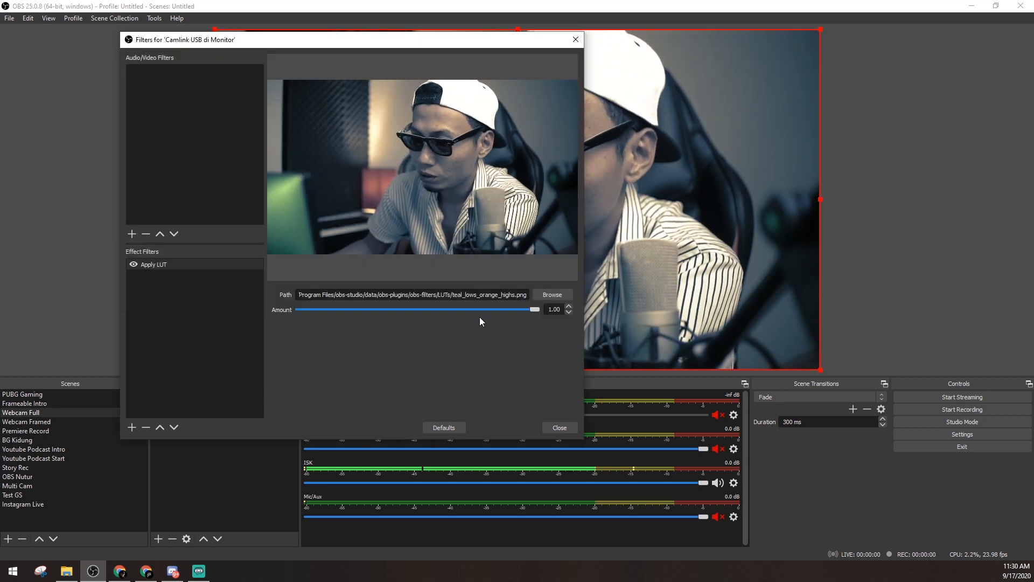
Load red_isolated.png from the LUTs folder into the Apply LUT filter and shift the Filters window aside.
{"action": "mouse_move", "coordinate": [447, 44]}
{"action": "left_mouse_down"}
{"action": "mouse_move", "coordinate": [928, 371]}
{"action": "mouse_move", "coordinate": [439, 48]}
{"action": "left_mouse_up"}
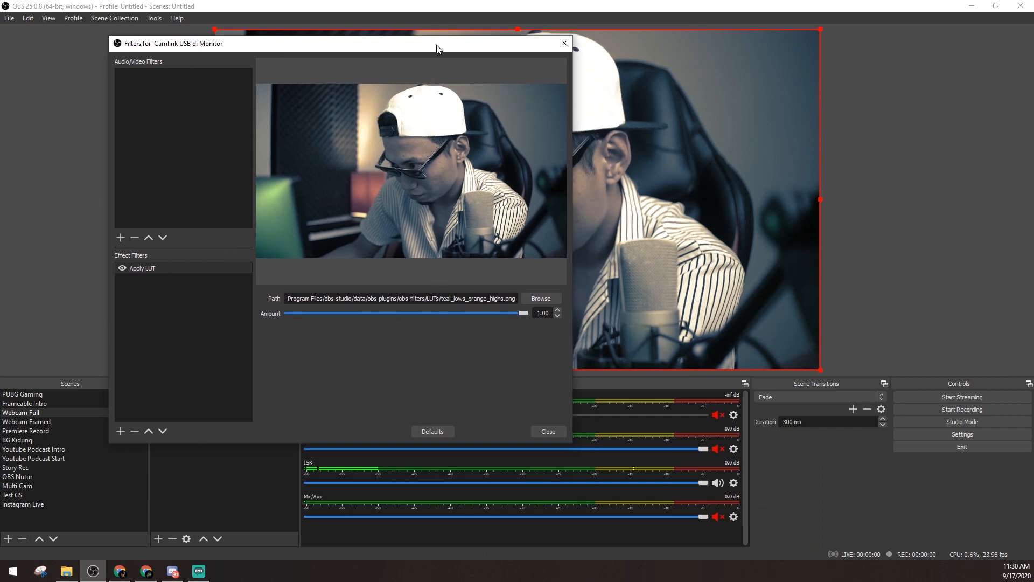
{"action": "left_click", "coordinate": [541, 298]}
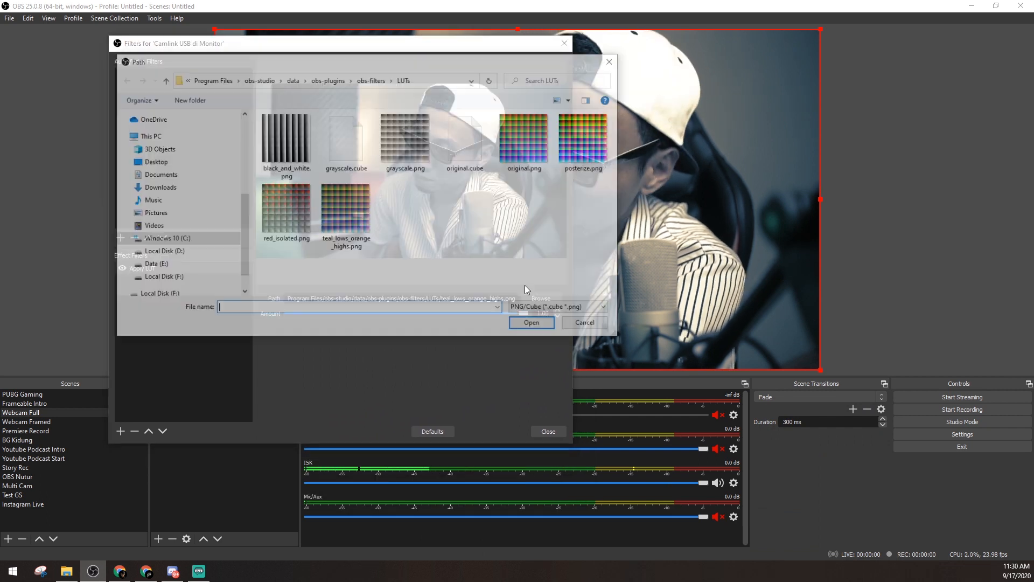
{"action": "double_click", "coordinate": [283, 210]}
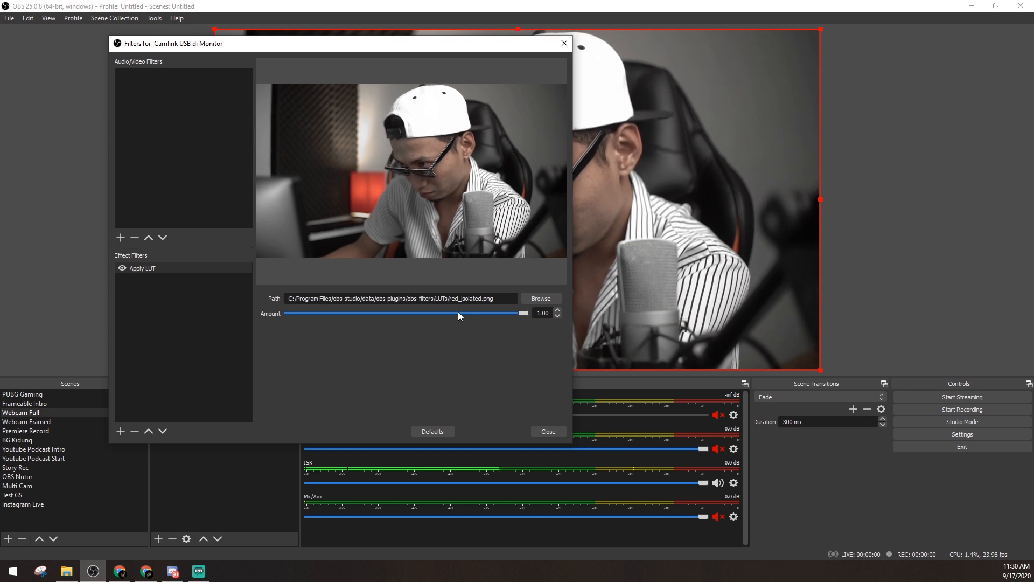
{"action": "left_click", "coordinate": [540, 300]}
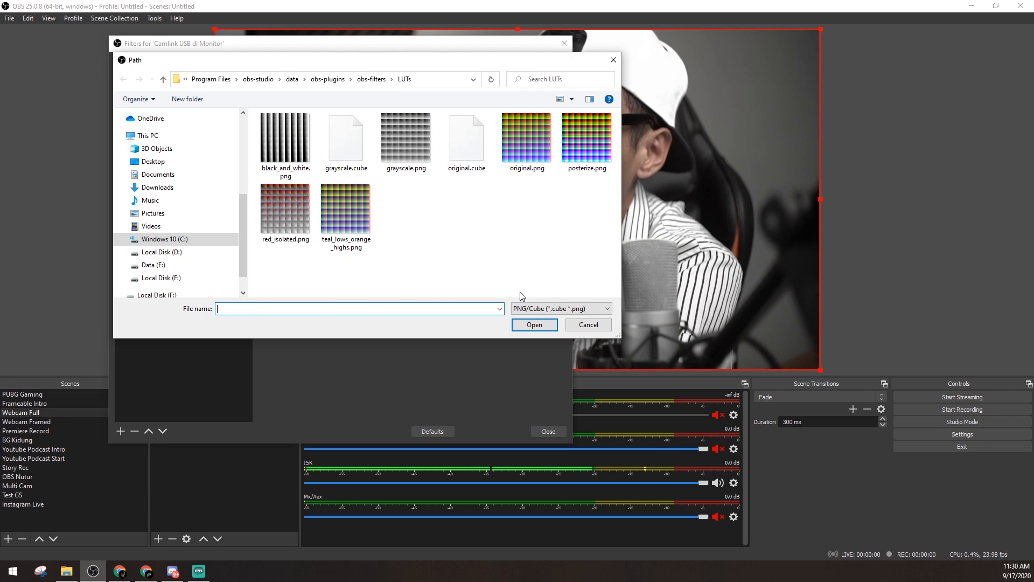
{"action": "left_click", "coordinate": [588, 324]}
{"action": "left_click_drag", "start_coordinate": [437, 44], "coordinate": [423, 62]}
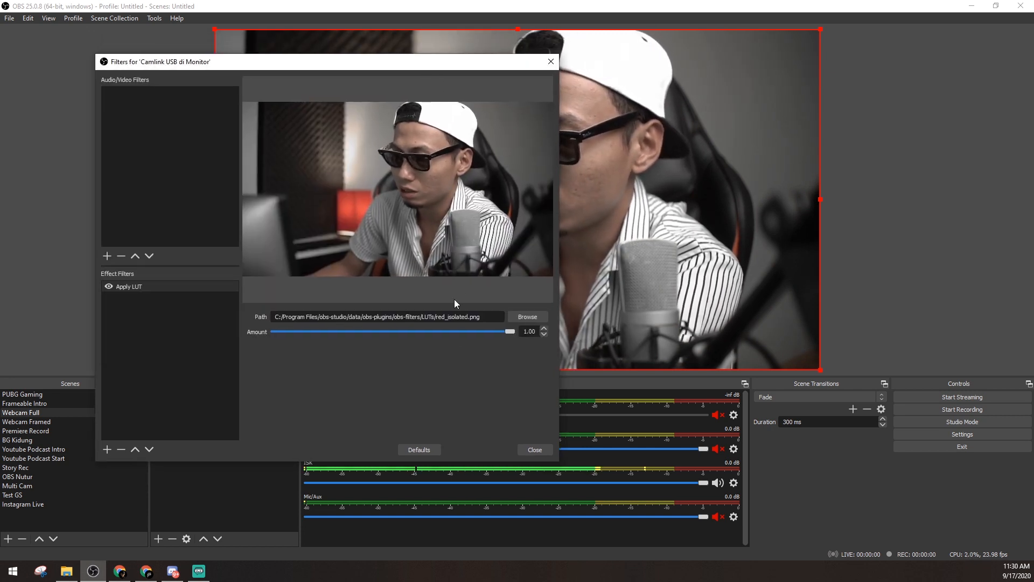
Load the custom Frameable OBS LUT.png from D:/OBS Recording/OBS LUT into the Apply LUT filter and close the filters.
{"action": "left_click", "coordinate": [515, 319]}
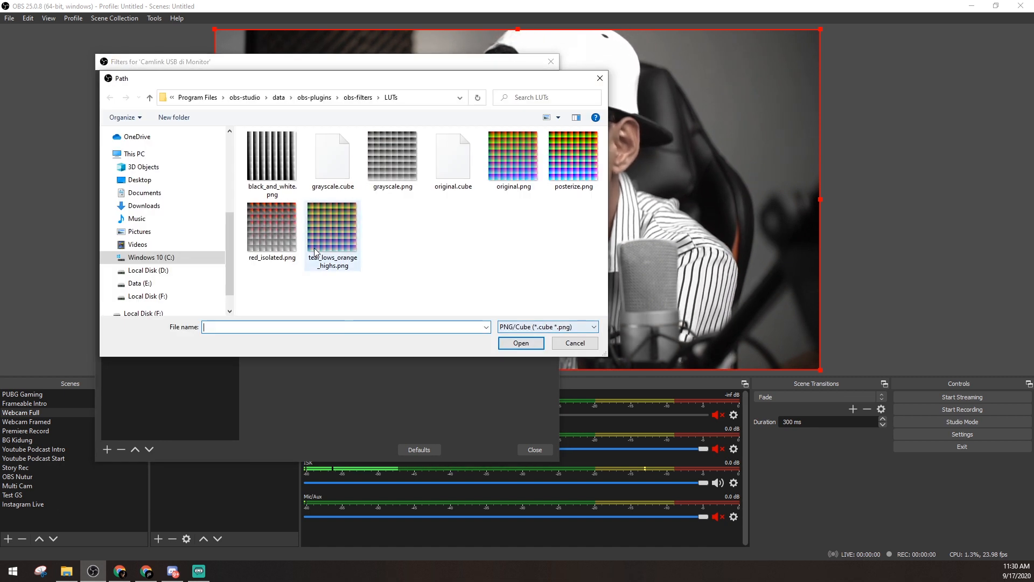
{"action": "left_click", "coordinate": [140, 283]}
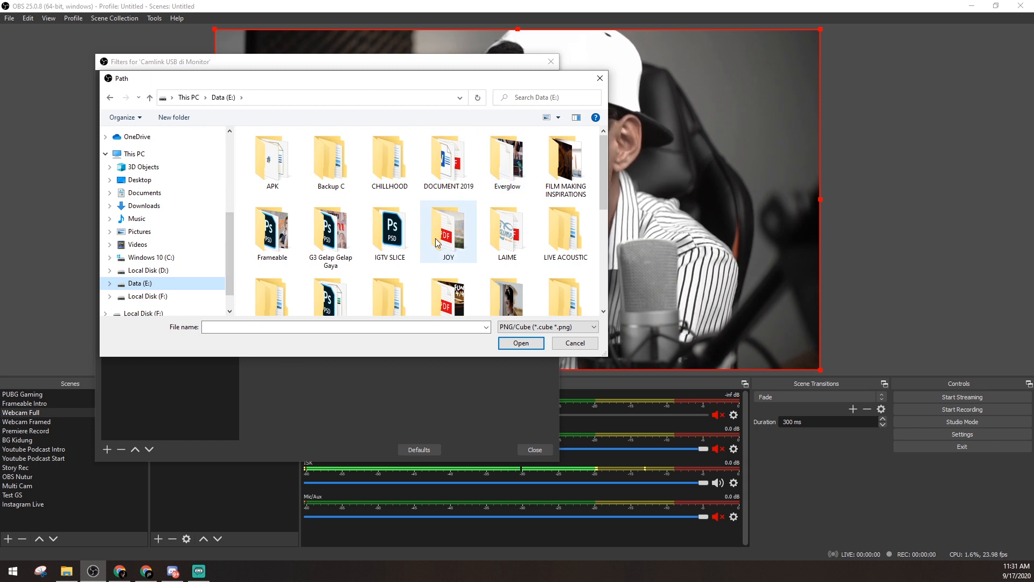
{"action": "scroll", "coordinate": [482, 231], "scroll_direction": "down", "scroll_amount": 2}
{"action": "scroll", "coordinate": [483, 230], "scroll_direction": "up", "scroll_amount": 2}
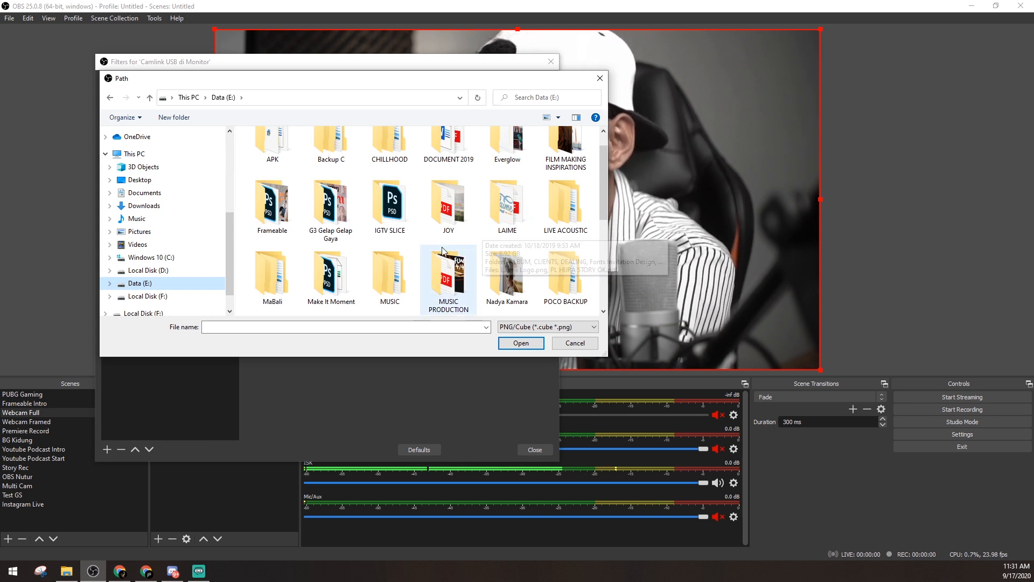
{"action": "scroll", "coordinate": [449, 249], "scroll_direction": "down", "scroll_amount": 2}
{"action": "scroll", "coordinate": [437, 253], "scroll_direction": "up", "scroll_amount": 3}
{"action": "left_click", "coordinate": [141, 270]}
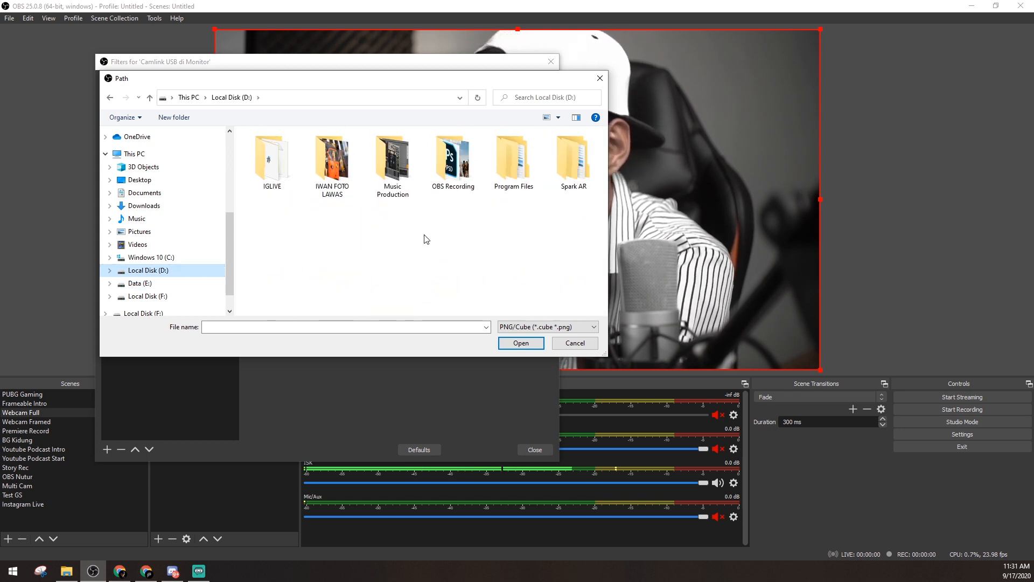
{"action": "double_click", "coordinate": [455, 158]}
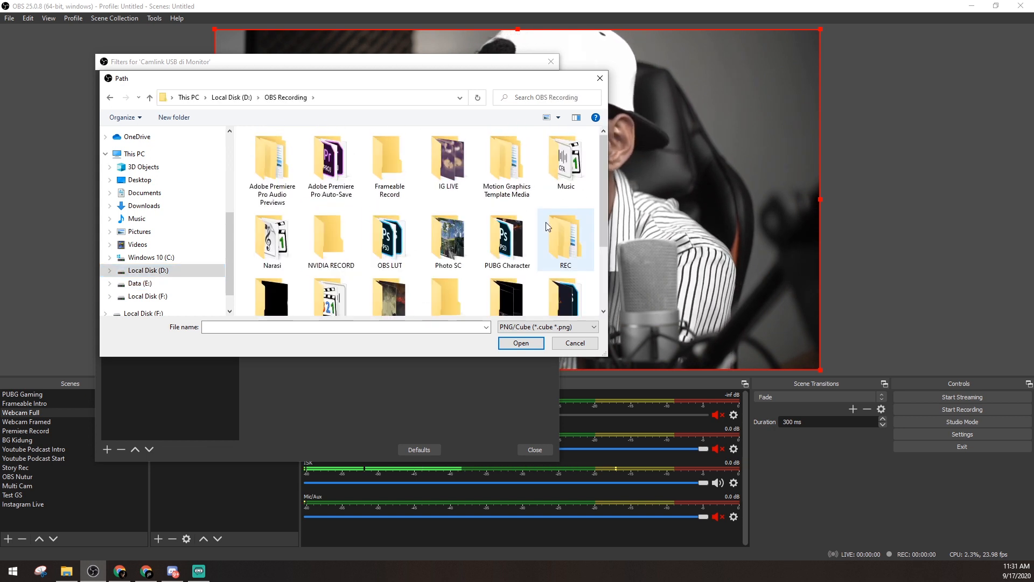
{"action": "double_click", "coordinate": [389, 237]}
{"action": "left_click_drag", "start_coordinate": [301, 81], "coordinate": [261, 158]}
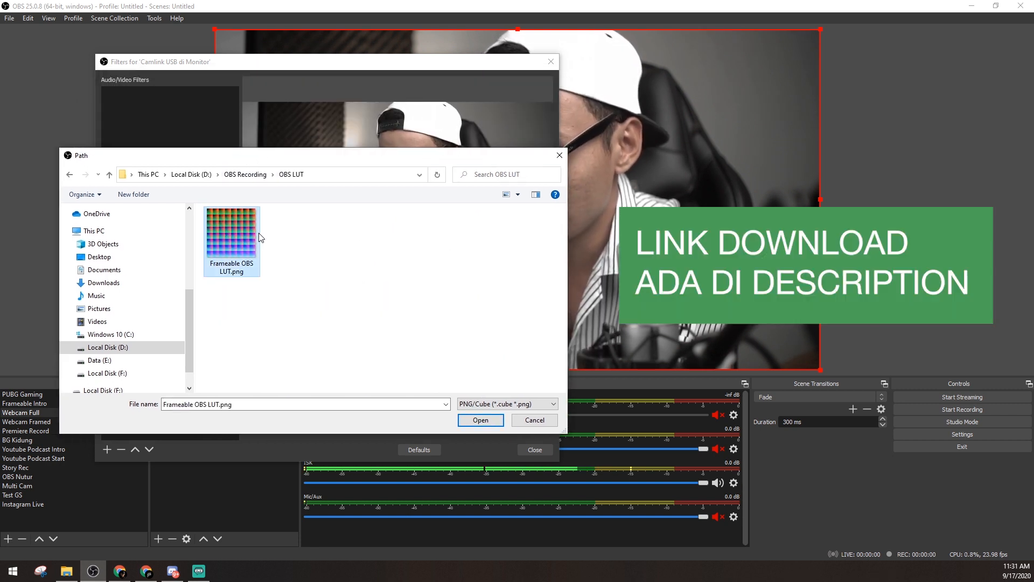
{"action": "double_click", "coordinate": [240, 238]}
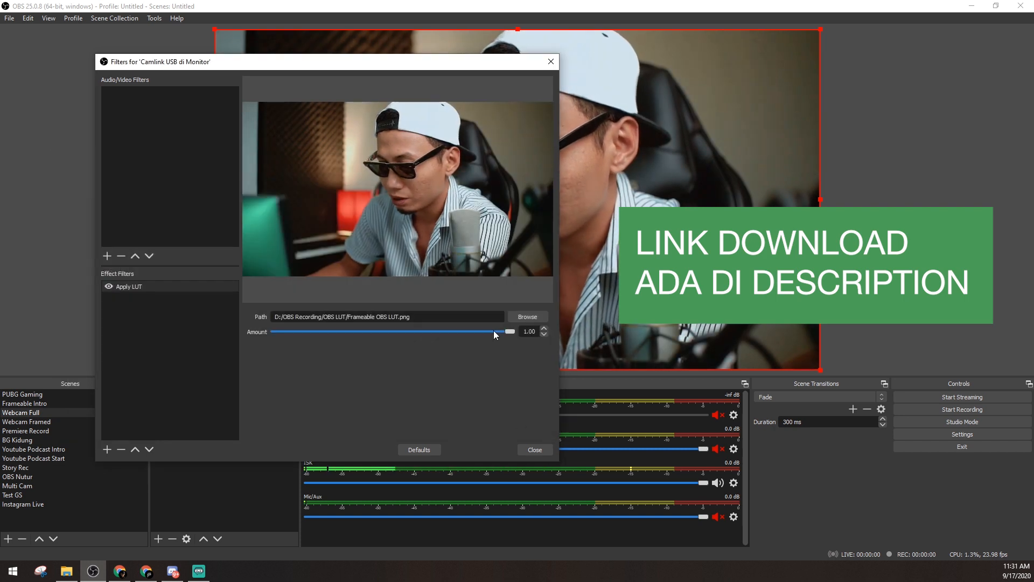
{"action": "left_click", "coordinate": [535, 449]}
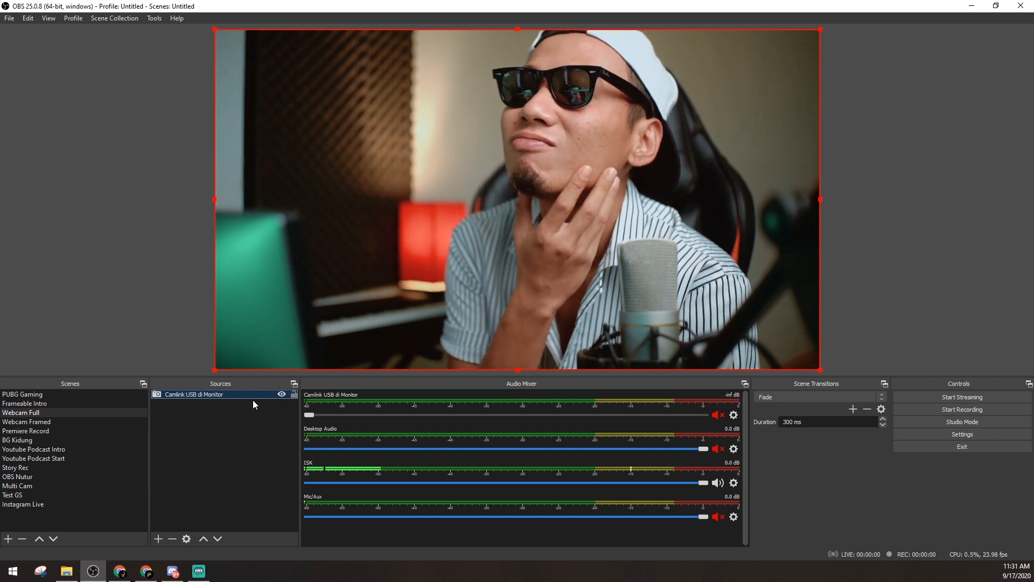
Reopen the Camlink USB di Monitor source's filters and turn the Apply LUT effect off and back on to compare.
{"action": "right_click", "coordinate": [248, 393]}
{"action": "left_click", "coordinate": [280, 373]}
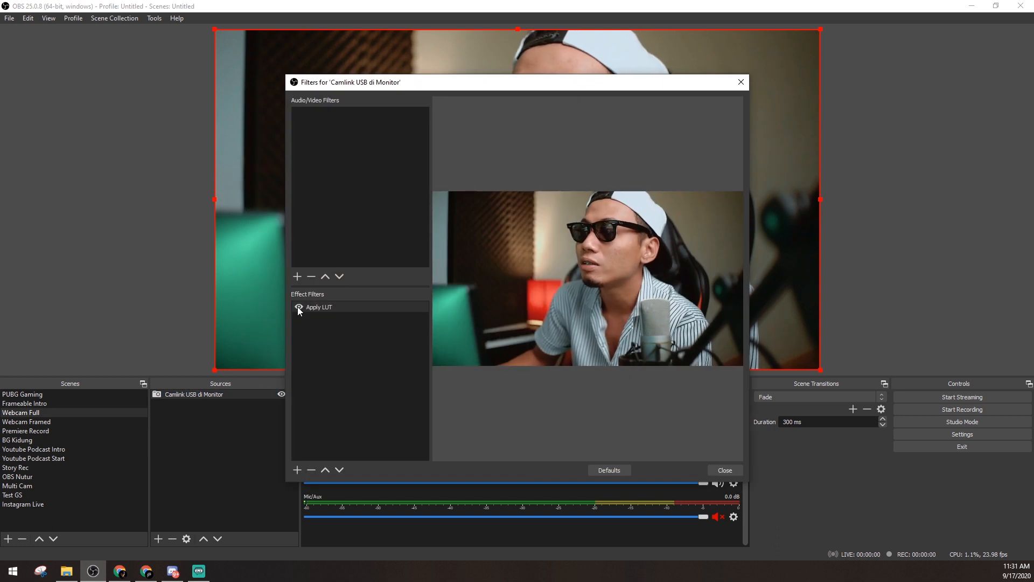
{"action": "left_click", "coordinate": [298, 308]}
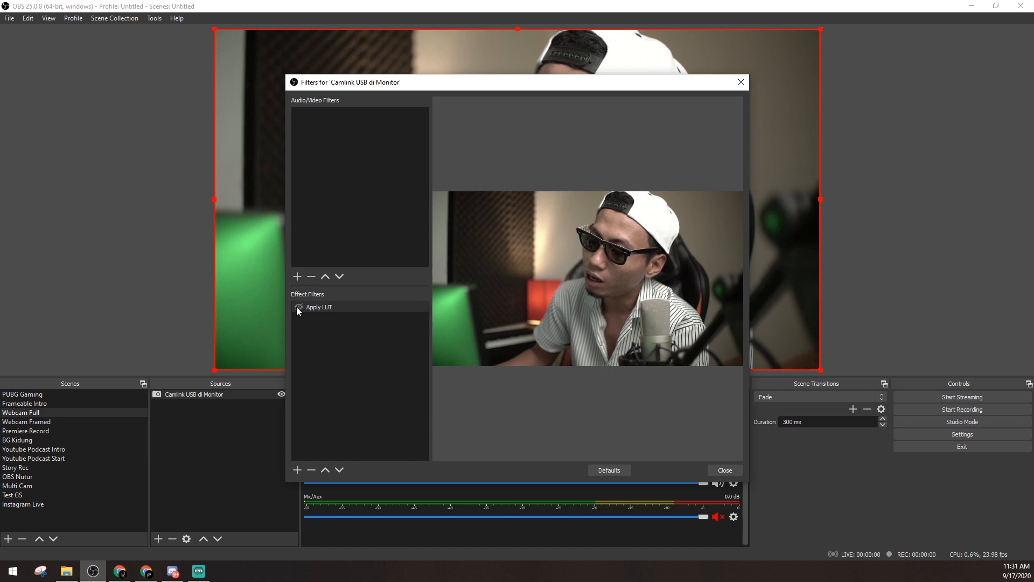
{"action": "left_click", "coordinate": [299, 307]}
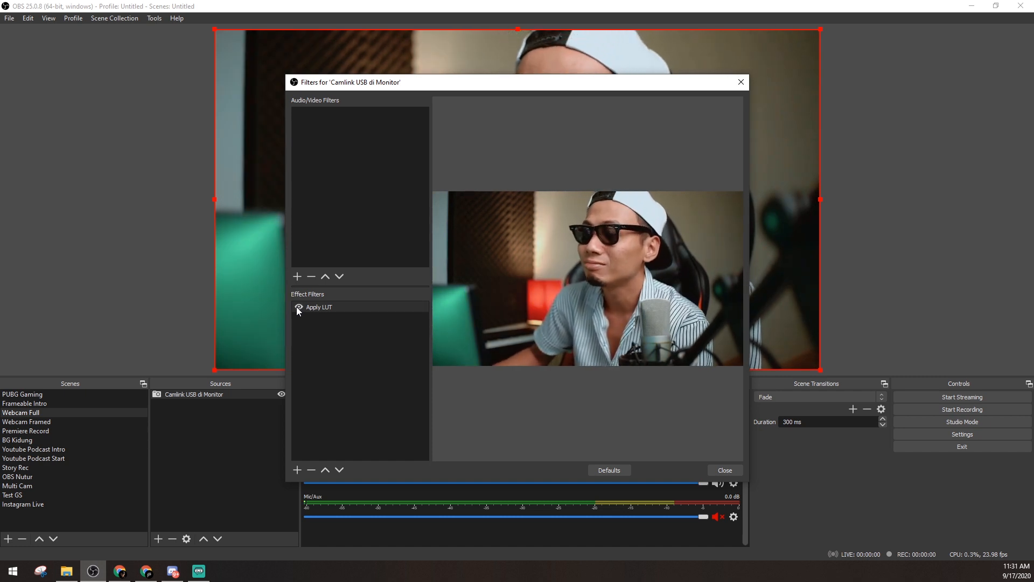
Reduce the Apply LUT filter's amount to 0.77 and close the filters.
{"action": "left_click", "coordinate": [334, 307]}
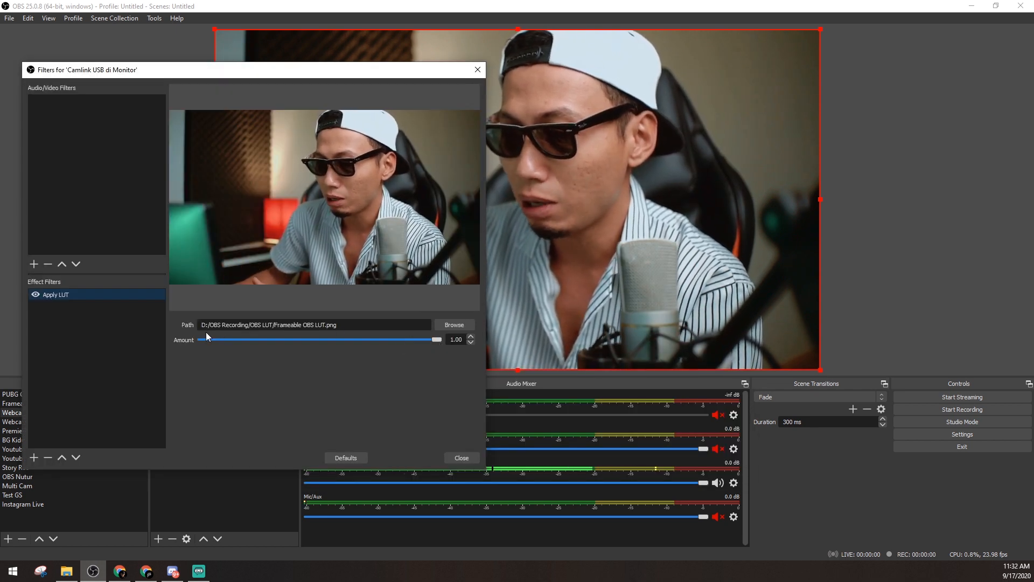
{"action": "left_click_drag", "start_coordinate": [436, 339], "coordinate": [381, 339]}
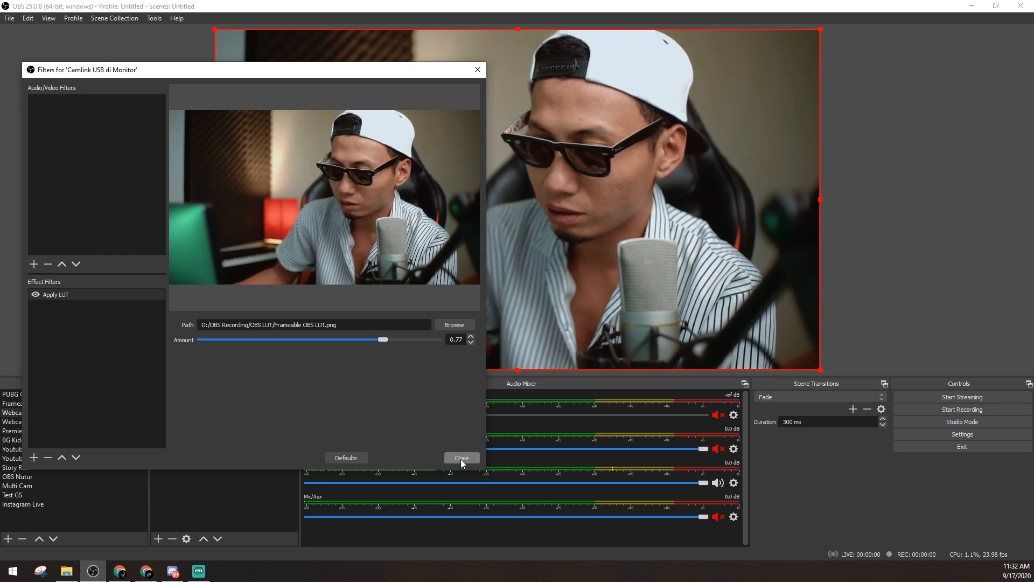
{"action": "left_click", "coordinate": [461, 458]}
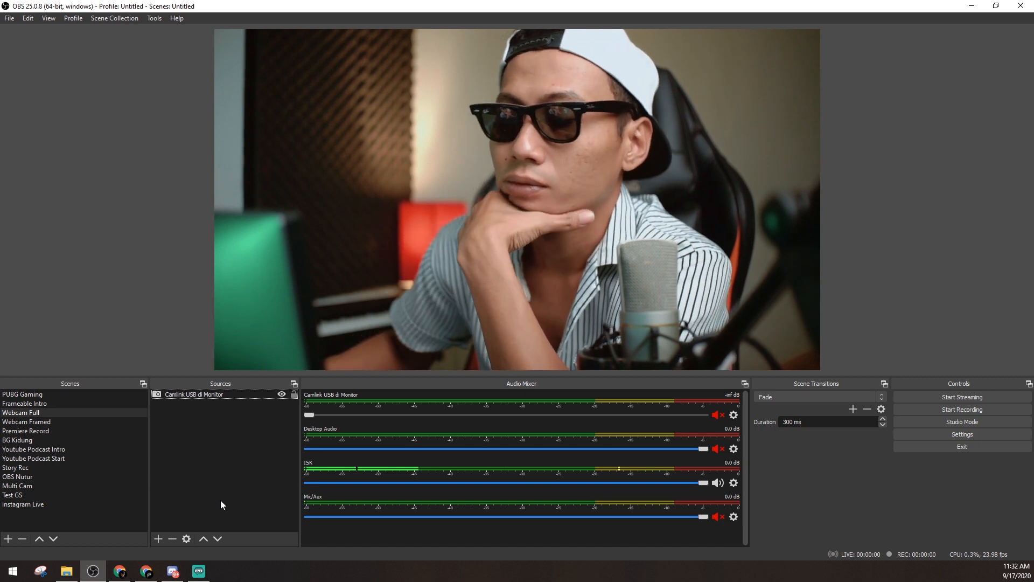
Point out the camera source in the Webcam Full scene and switch to the PUBG Gaming scene.
{"action": "left_click", "coordinate": [201, 395]}
{"action": "left_click", "coordinate": [215, 422]}
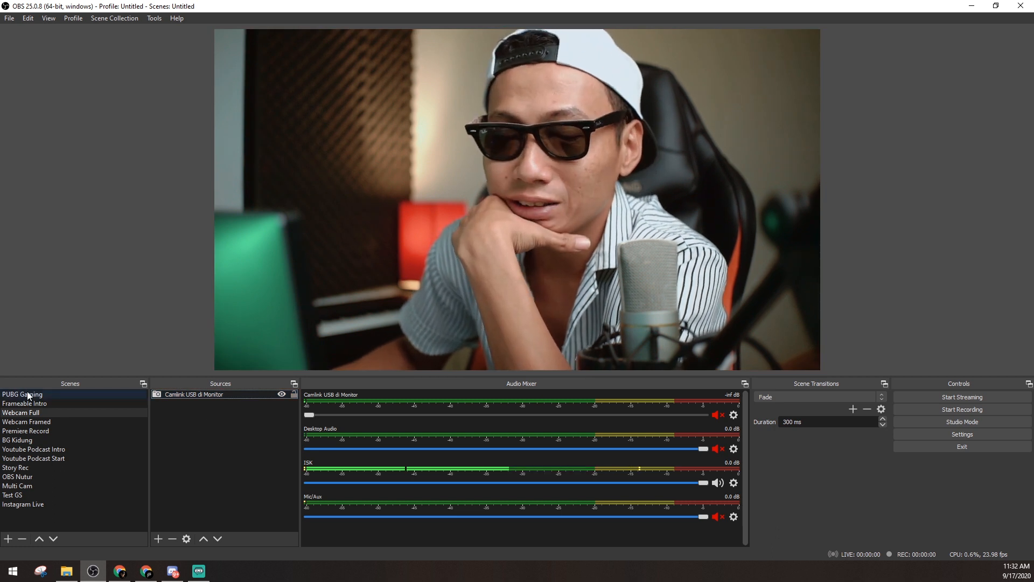
{"action": "left_click", "coordinate": [229, 394]}
{"action": "left_click", "coordinate": [51, 394]}
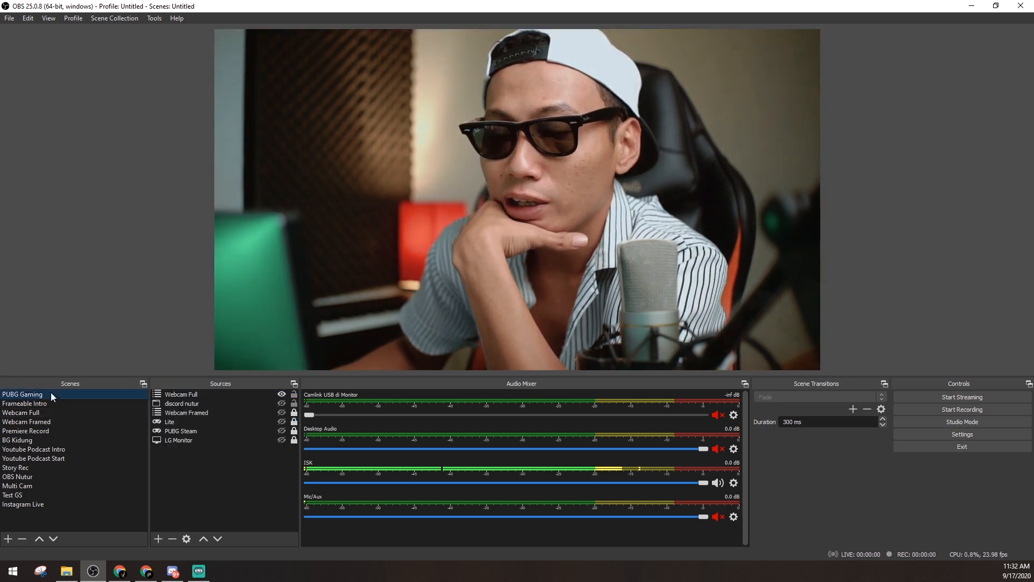
Switch to the Frameable Intro scene and inspect its frameable bg round and Webcam Full sources.
{"action": "left_click", "coordinate": [24, 404]}
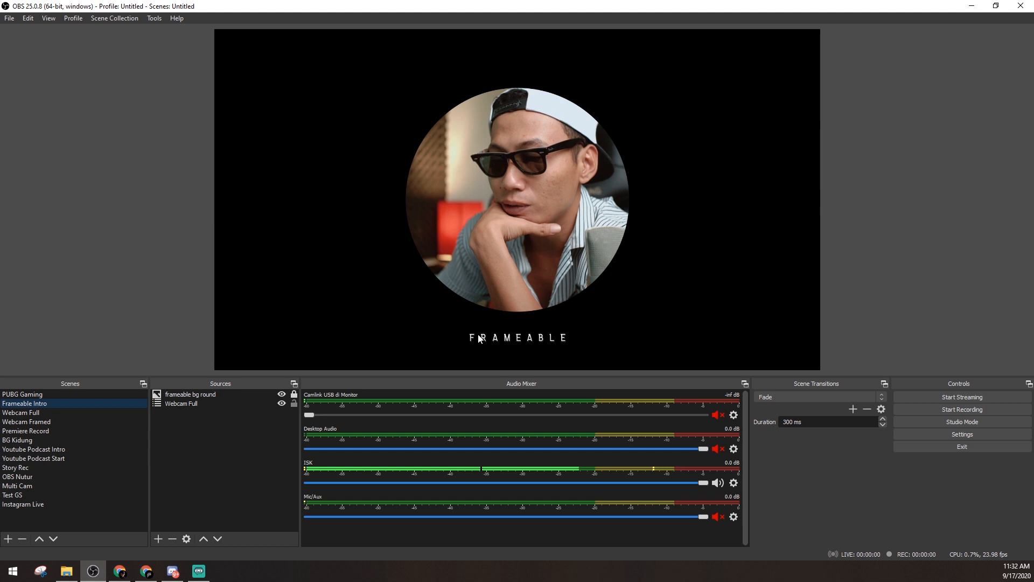
{"action": "left_click", "coordinate": [195, 403]}
{"action": "left_click", "coordinate": [200, 396]}
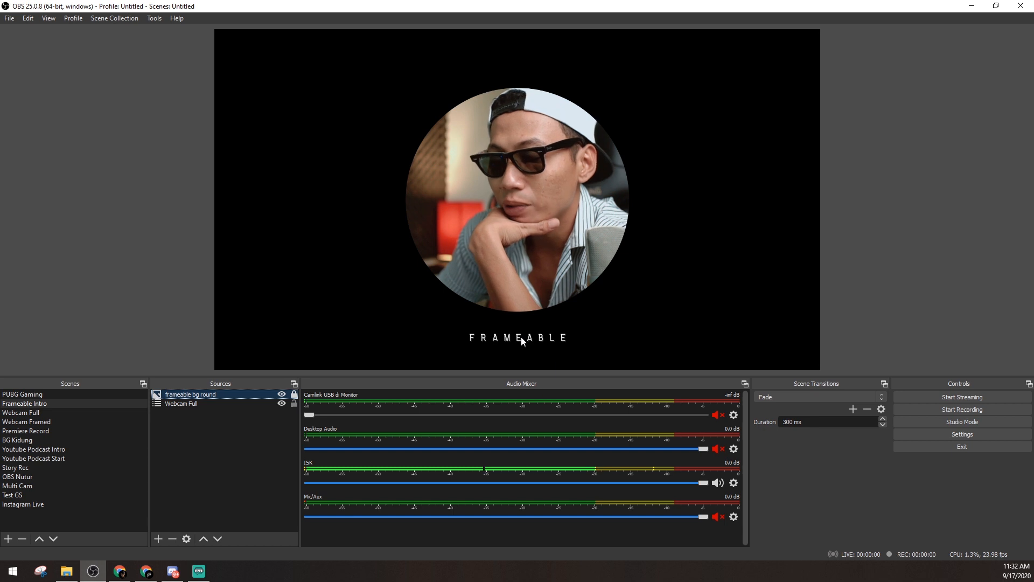
{"action": "left_click", "coordinate": [183, 404]}
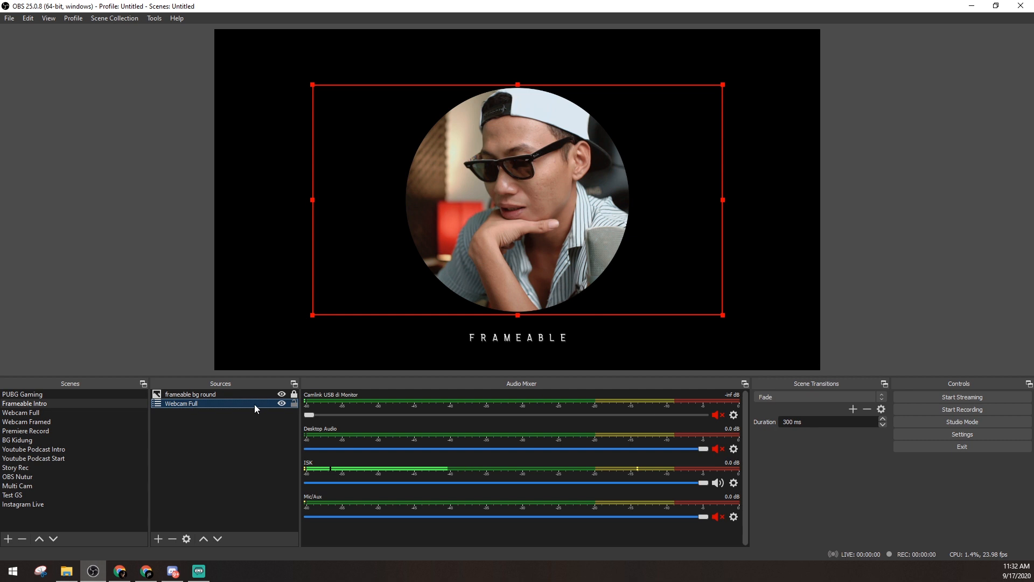
Toggle the visibility of frameable bg round and Webcam Full to examine the intro scene's layers, leaving both visible.
{"action": "left_click", "coordinate": [282, 395]}
{"action": "left_click", "coordinate": [281, 395]}
{"action": "left_click", "coordinate": [281, 396]}
{"action": "left_click", "coordinate": [281, 395]}
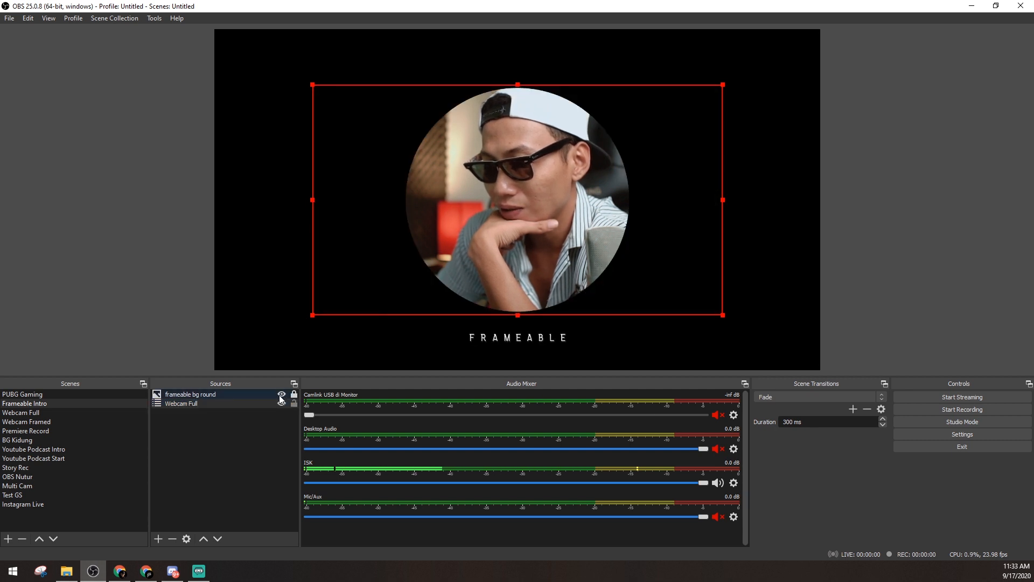
{"action": "left_click", "coordinate": [282, 404]}
{"action": "left_click", "coordinate": [282, 404]}
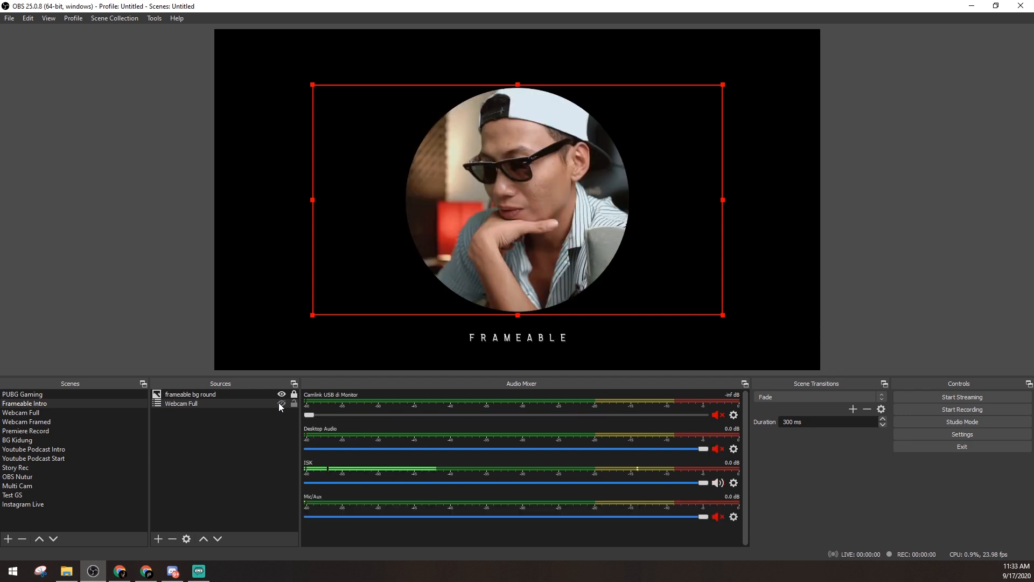
{"action": "left_click", "coordinate": [281, 404]}
{"action": "left_click", "coordinate": [234, 395]}
{"action": "left_click", "coordinate": [282, 395]}
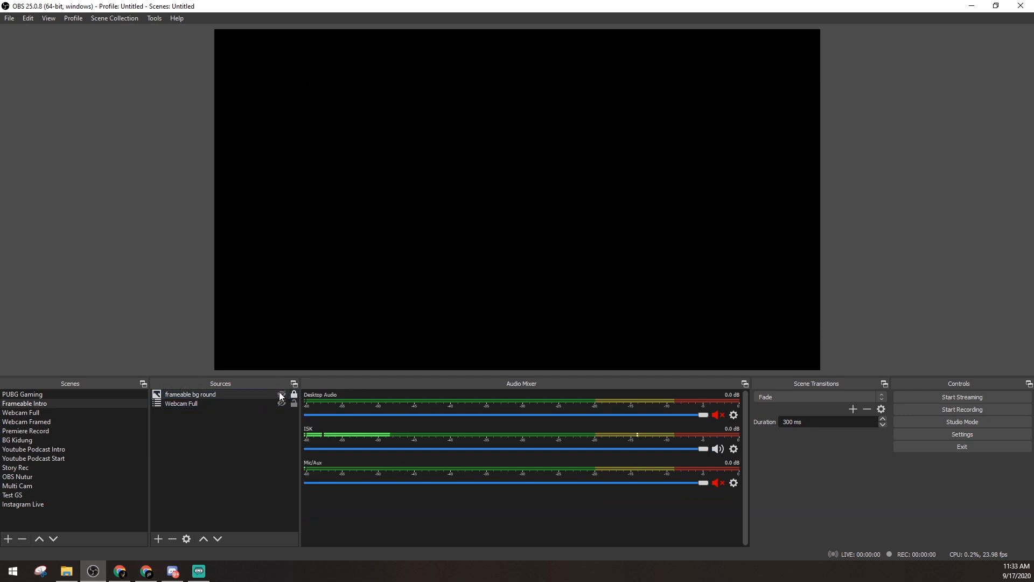
{"action": "left_click", "coordinate": [281, 404]}
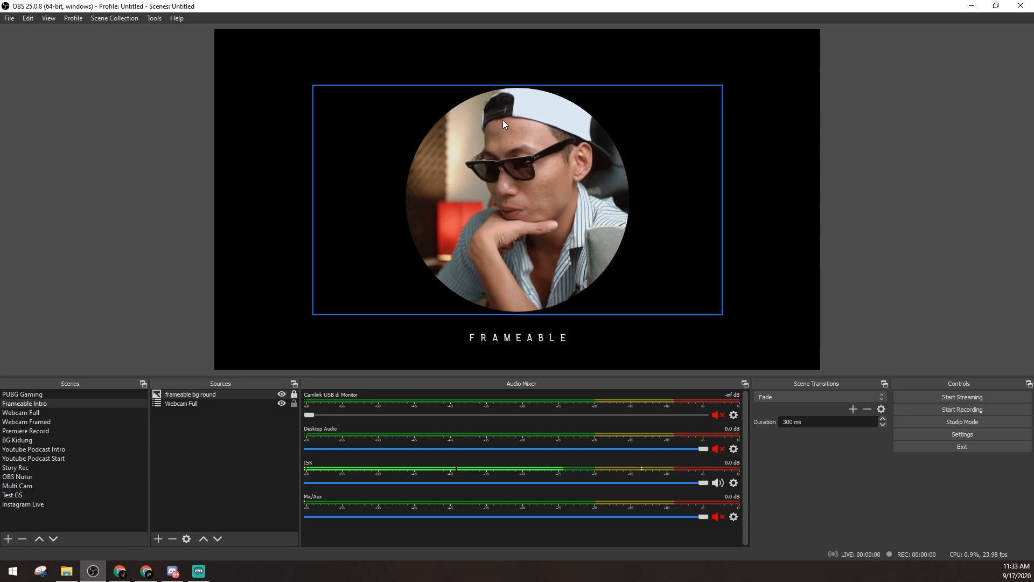
{"action": "left_click", "coordinate": [193, 404]}
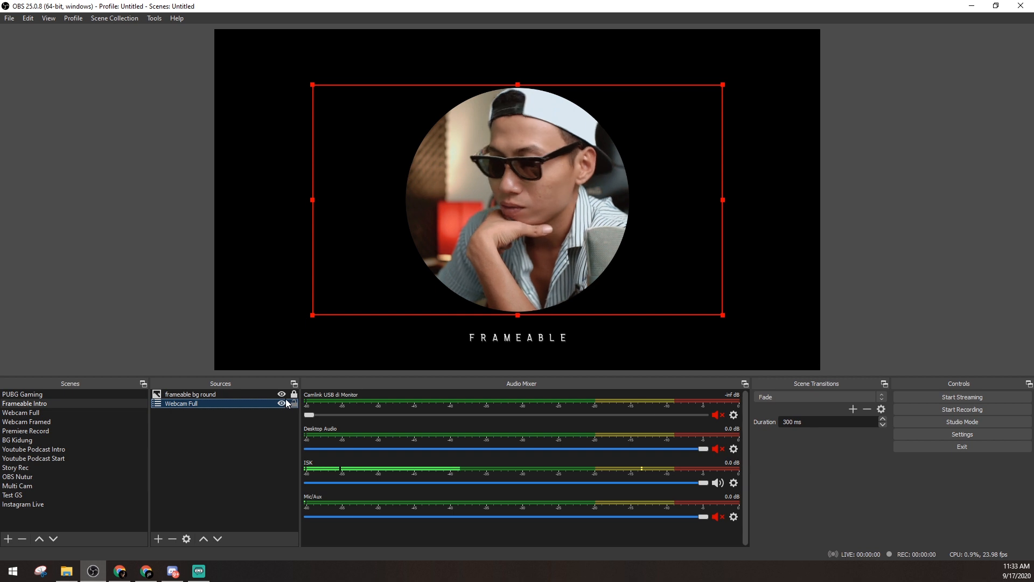
{"action": "left_click", "coordinate": [228, 452]}
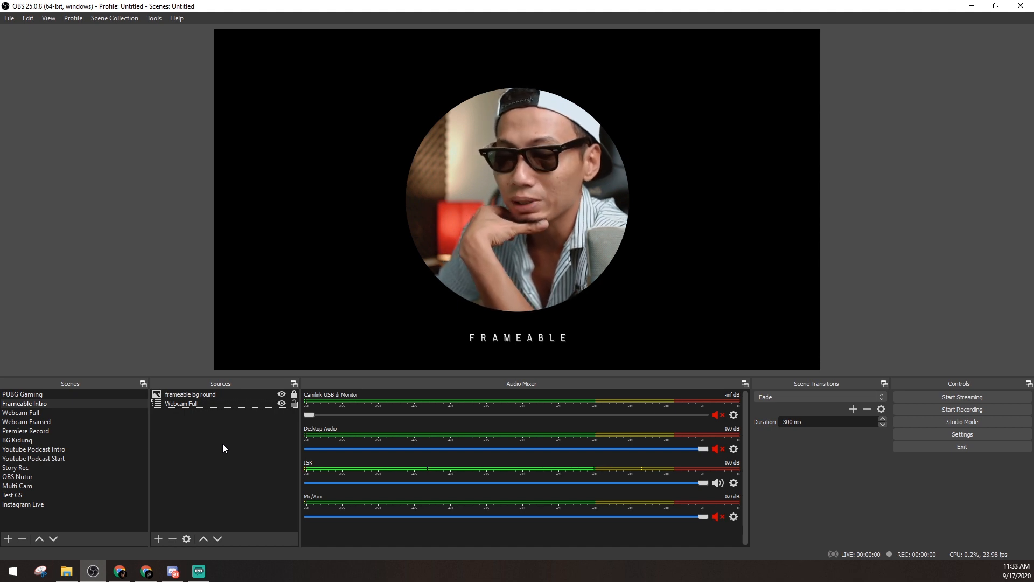
Switch to the PUBG Gaming scene, make the LG Monitor source visible, and choose the display it captures.
{"action": "left_click", "coordinate": [51, 395]}
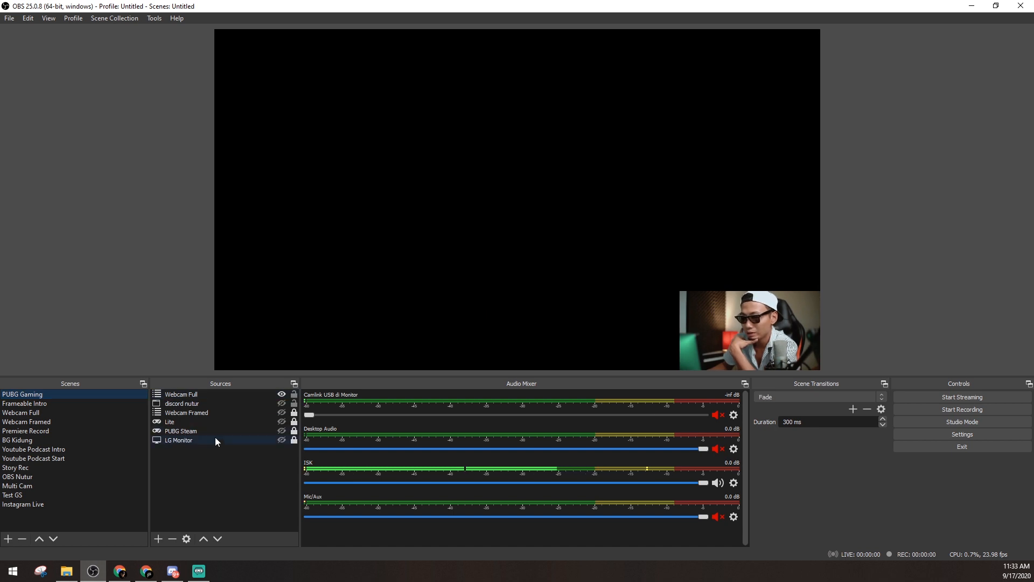
{"action": "left_click", "coordinate": [281, 440]}
{"action": "left_click", "coordinate": [247, 439]}
{"action": "double_click", "coordinate": [247, 440]}
{"action": "left_click", "coordinate": [454, 351]}
{"action": "left_click", "coordinate": [420, 360]}
{"action": "left_click", "coordinate": [647, 431]}
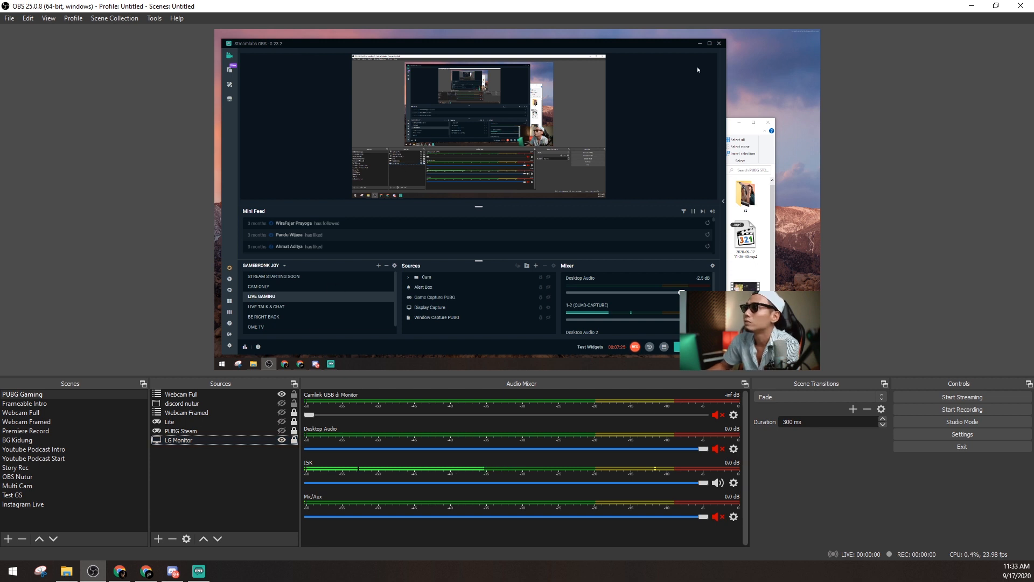
Minimize the Streamlabs OBS and File Explorer windows so the LG Monitor capture shows only the desktop.
{"action": "left_click", "coordinate": [697, 44]}
{"action": "left_click", "coordinate": [697, 44]}
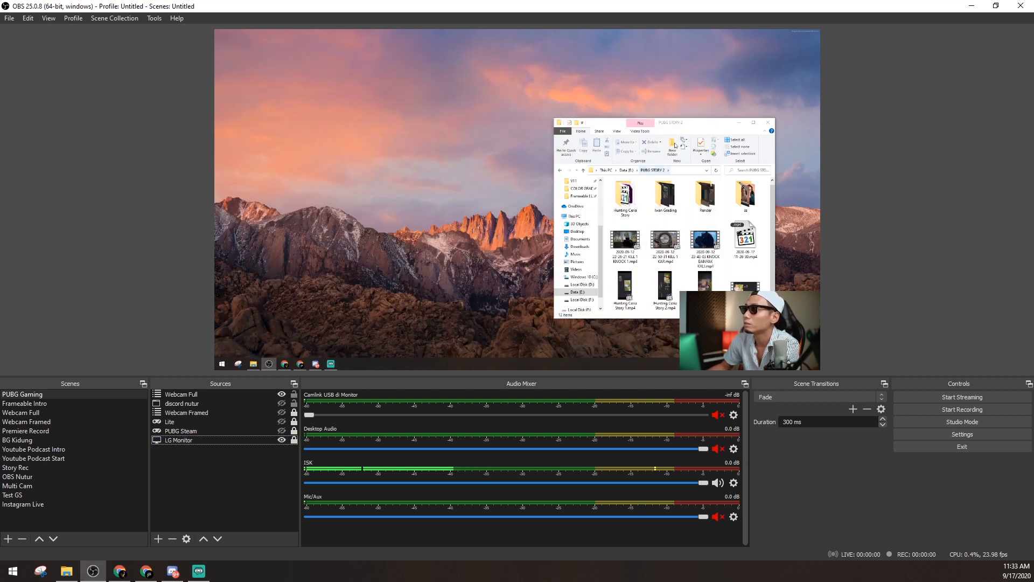
{"action": "left_click", "coordinate": [743, 122]}
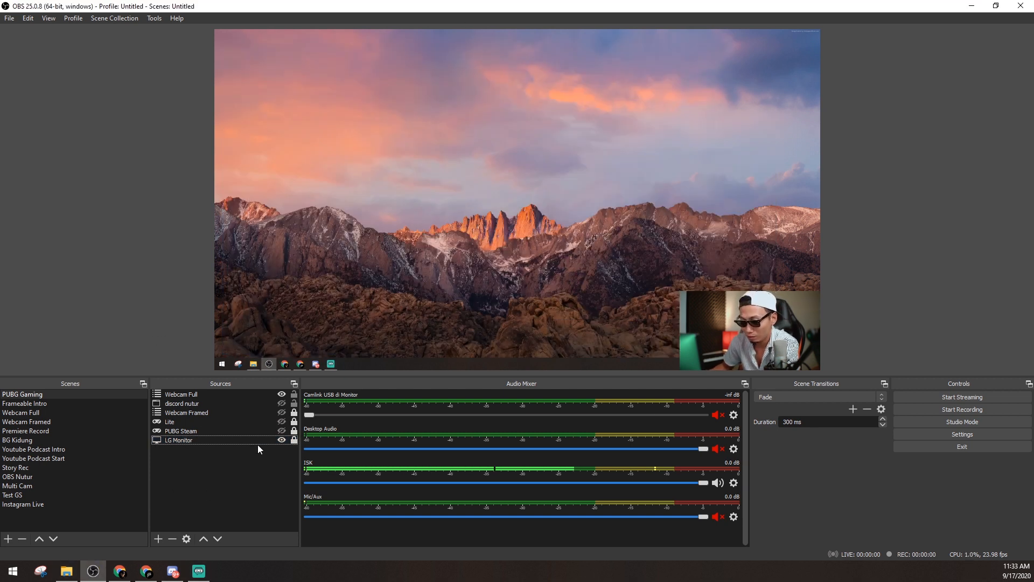
Hide LG Monitor in the PUBG Gaming scene, check the PUBG Steam game capture properties, and show LG Monitor again.
{"action": "left_click", "coordinate": [39, 396]}
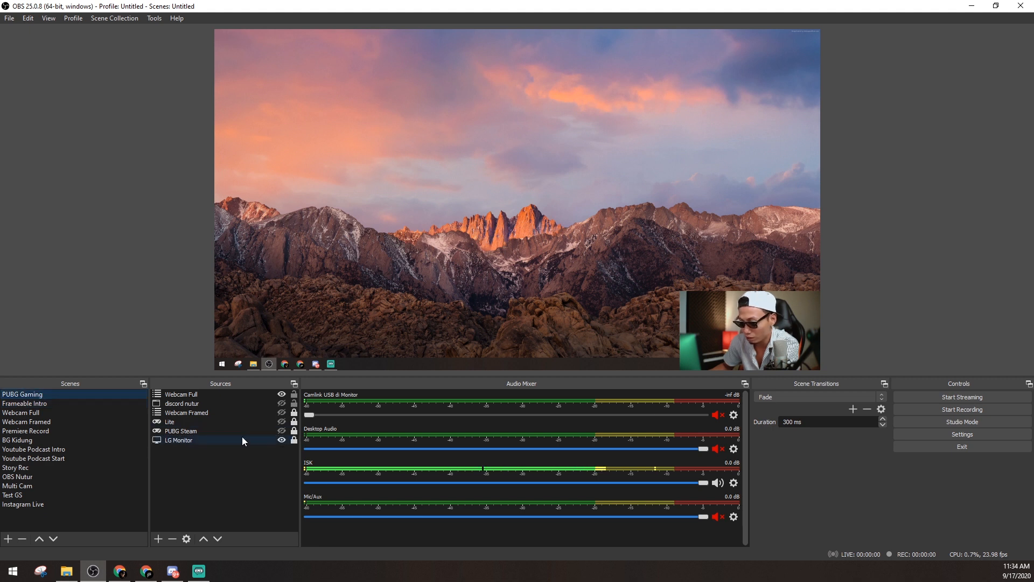
{"action": "left_click", "coordinate": [198, 439]}
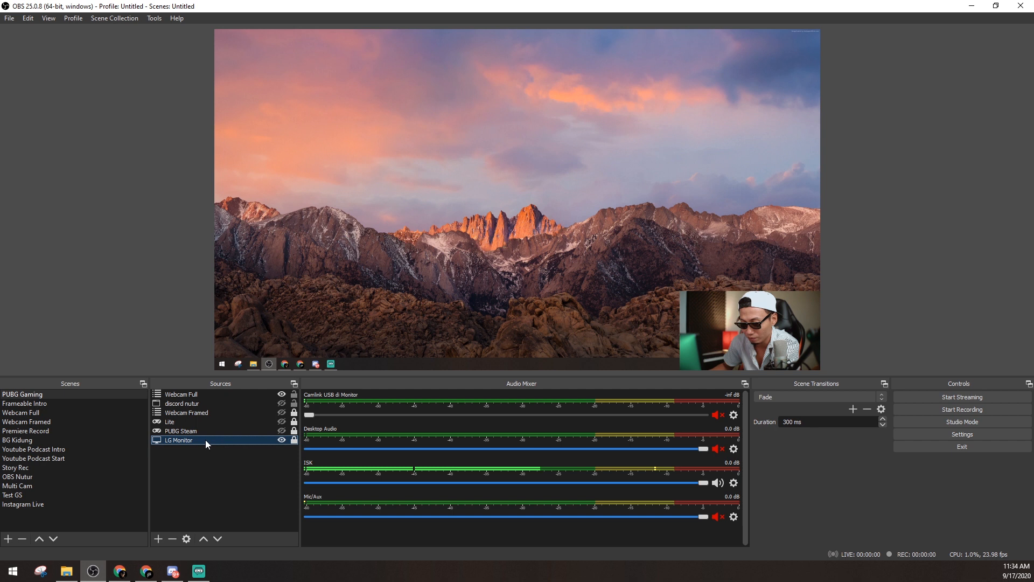
{"action": "left_click", "coordinate": [281, 440]}
{"action": "left_click", "coordinate": [261, 431]}
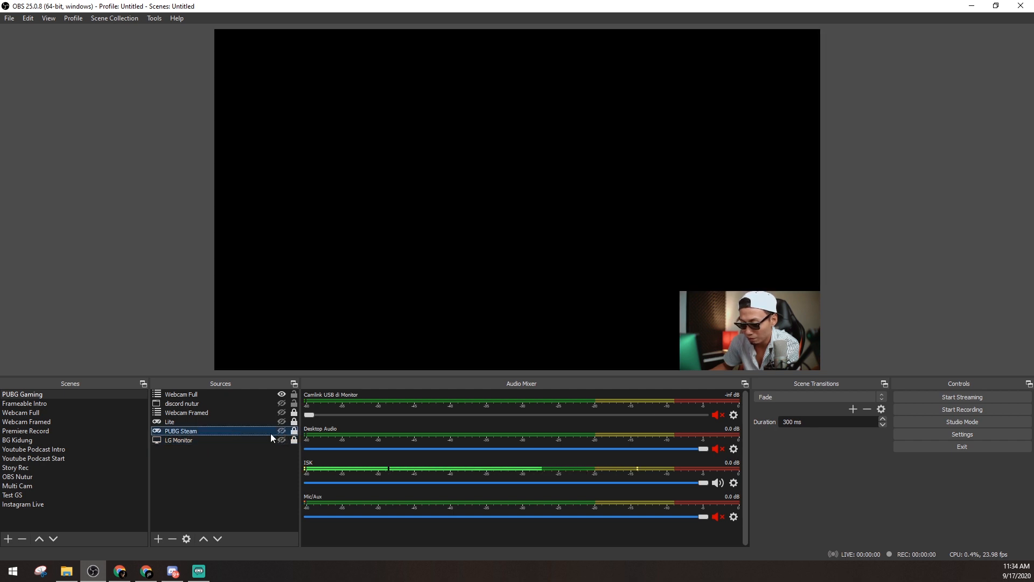
{"action": "double_click", "coordinate": [237, 430]}
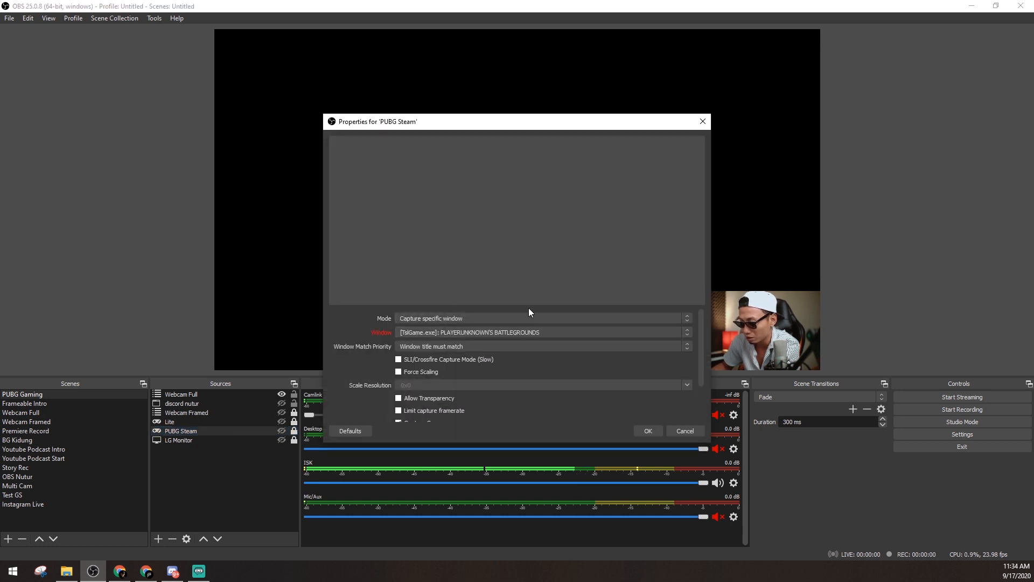
{"action": "left_click", "coordinate": [649, 430]}
{"action": "left_click", "coordinate": [282, 431]}
{"action": "left_click", "coordinate": [282, 431]}
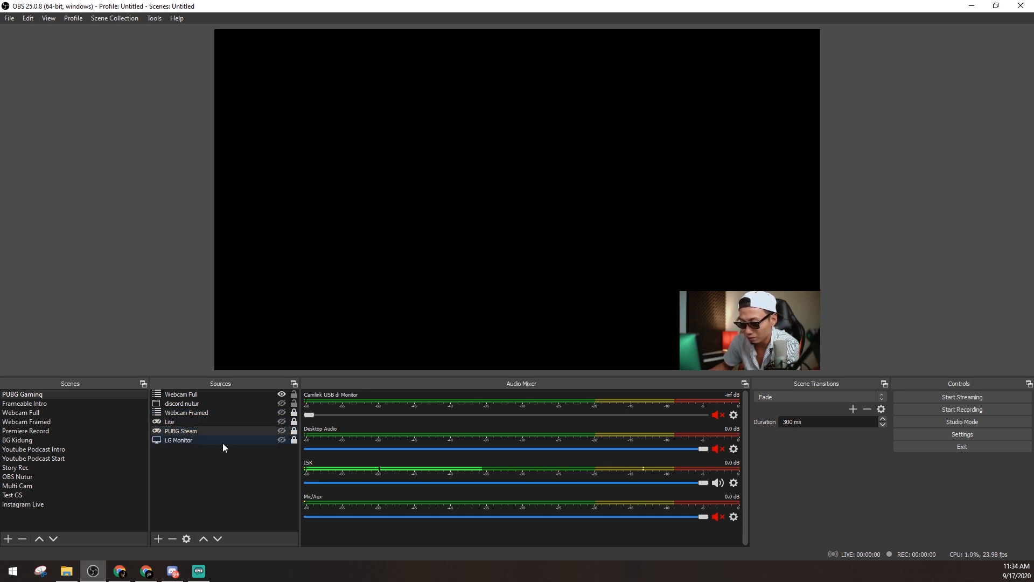
{"action": "left_click", "coordinate": [281, 439]}
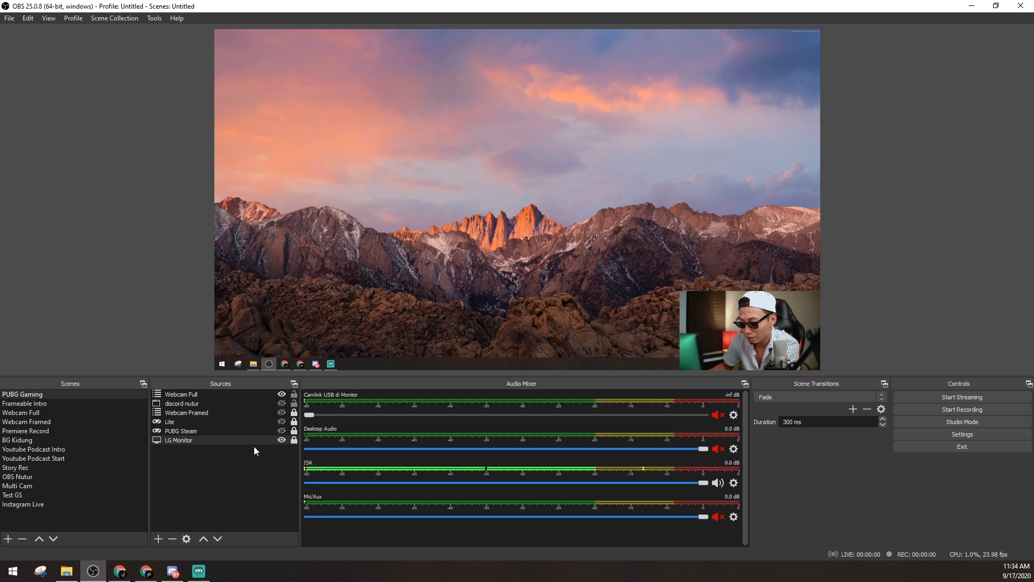
Reset the transform of the Webcam Full source in the PUBG Gaming scene.
{"action": "left_click", "coordinate": [202, 394]}
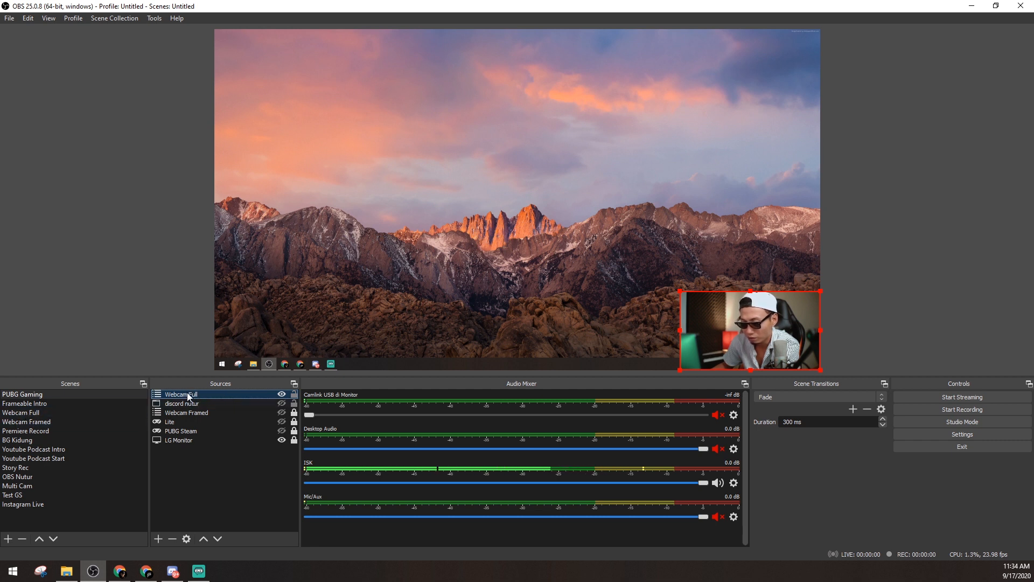
{"action": "right_click", "coordinate": [694, 312]}
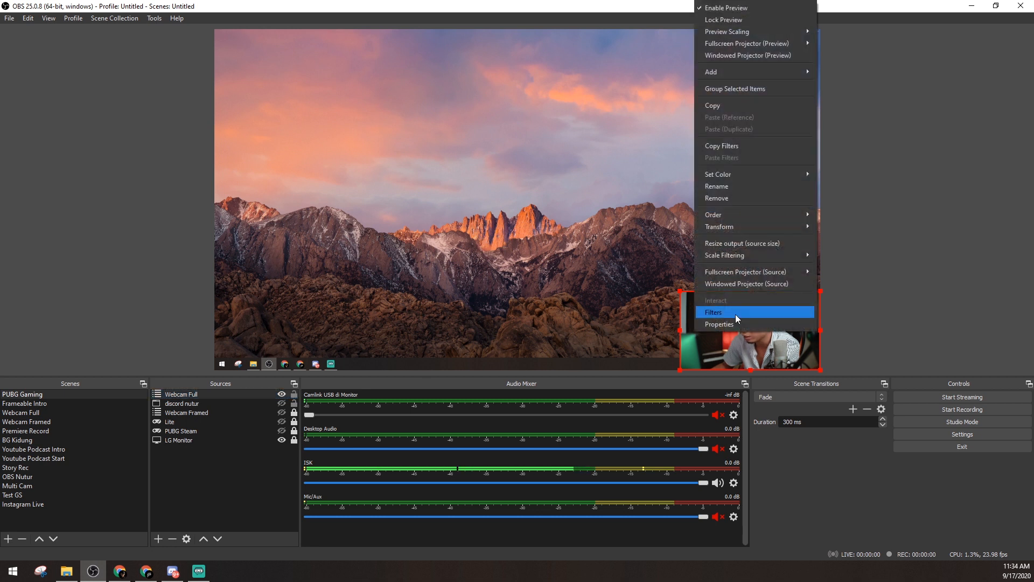
{"action": "mouse_move", "coordinate": [761, 226]}
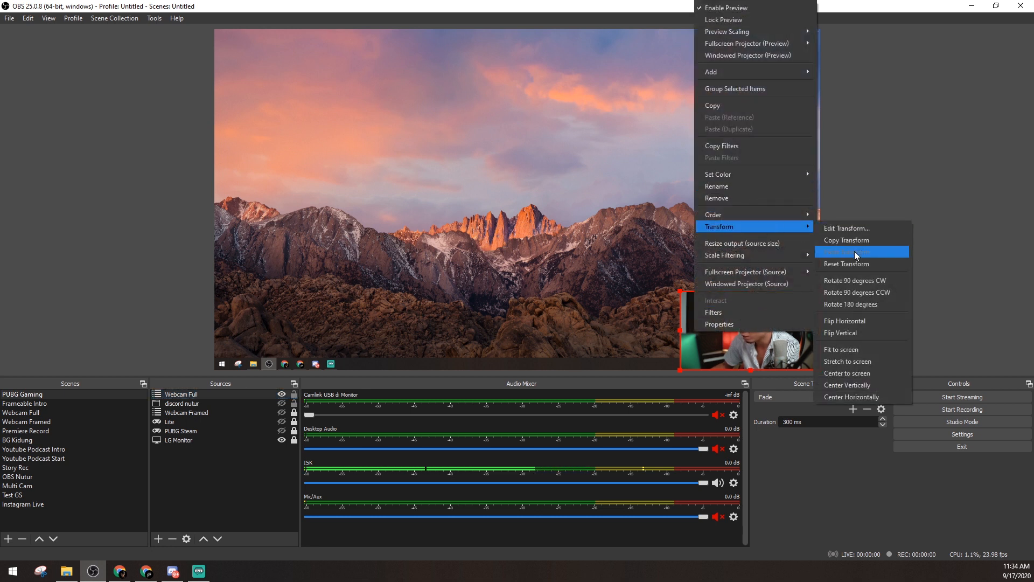
{"action": "left_click", "coordinate": [838, 263]}
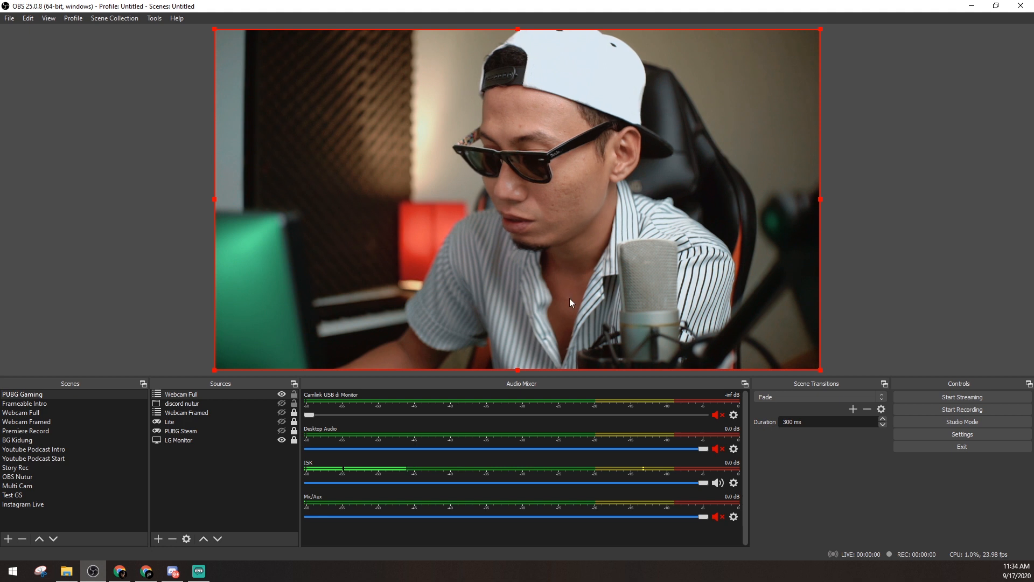
Scale Webcam Full down to a small overlay in the canvas's lower-right corner, just above the captured taskbar.
{"action": "left_click", "coordinate": [181, 395]}
{"action": "left_click_drag", "start_coordinate": [214, 29], "coordinate": [650, 280]}
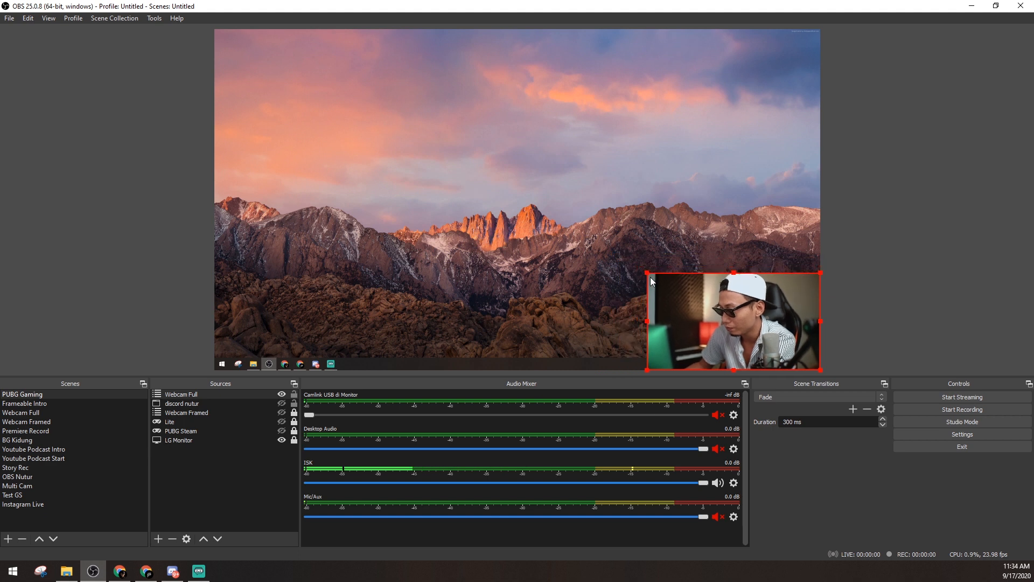
{"action": "mouse_move", "coordinate": [766, 324]}
{"action": "left_mouse_down"}
{"action": "mouse_move", "coordinate": [728, 212]}
{"action": "mouse_move", "coordinate": [404, 261]}
{"action": "mouse_move", "coordinate": [353, 291]}
{"action": "mouse_move", "coordinate": [558, 116]}
{"action": "mouse_move", "coordinate": [530, 173]}
{"action": "mouse_move", "coordinate": [543, 99]}
{"action": "mouse_move", "coordinate": [761, 76]}
{"action": "mouse_move", "coordinate": [757, 319]}
{"action": "left_mouse_up"}
{"action": "left_click", "coordinate": [896, 144]}
{"action": "left_click", "coordinate": [881, 292]}
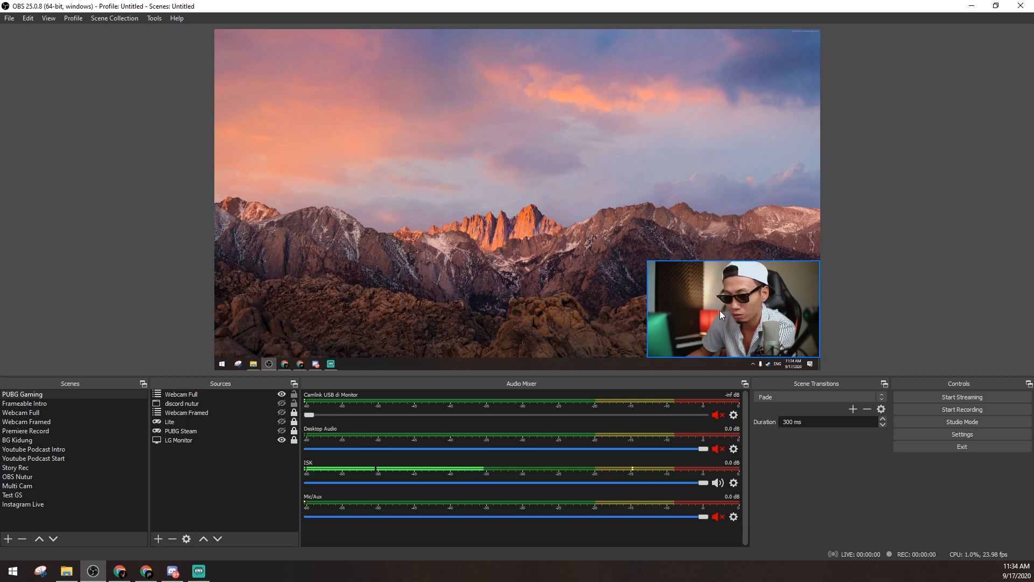
Hide Webcam Full and show the Webcam Framed source in the PUBG Gaming scene.
{"action": "left_click", "coordinate": [281, 393]}
{"action": "left_click", "coordinate": [223, 411]}
{"action": "left_click", "coordinate": [281, 412]}
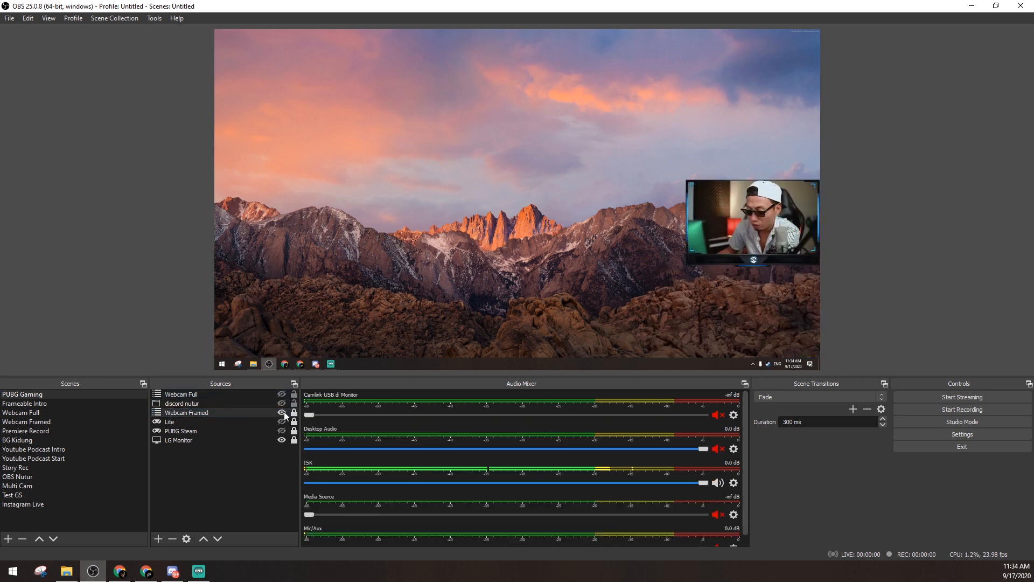
Switch to the Webcam Framed scene, hide Media Source, and check the properties of Camlink USB di Monitor.
{"action": "left_click", "coordinate": [44, 423]}
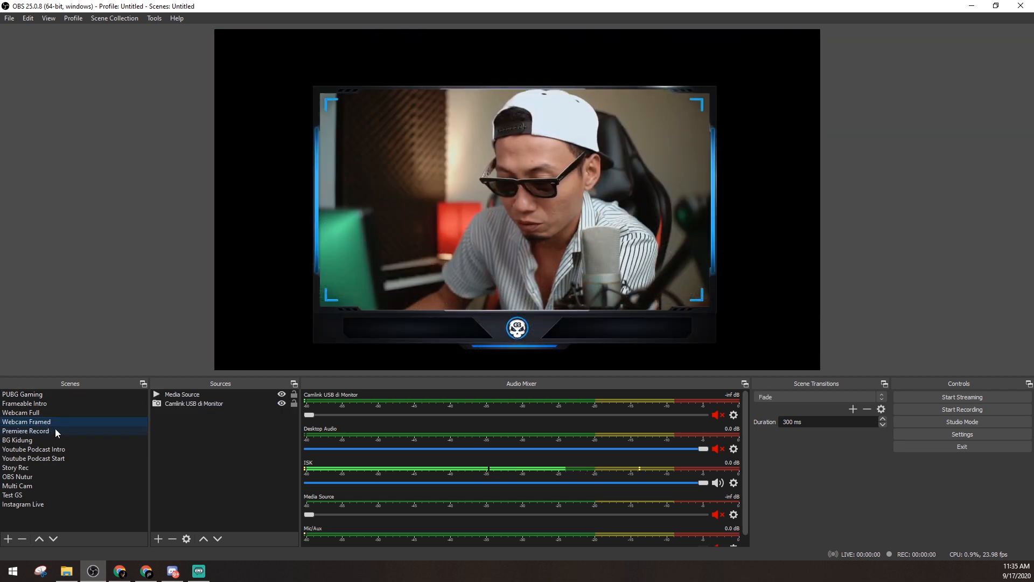
{"action": "left_click", "coordinate": [179, 404]}
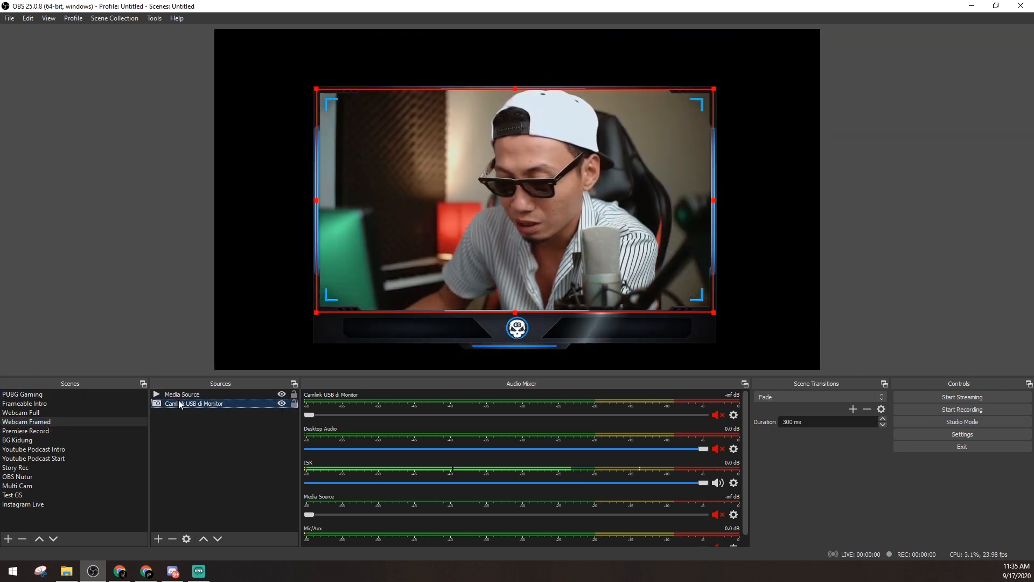
{"action": "left_click", "coordinate": [281, 395]}
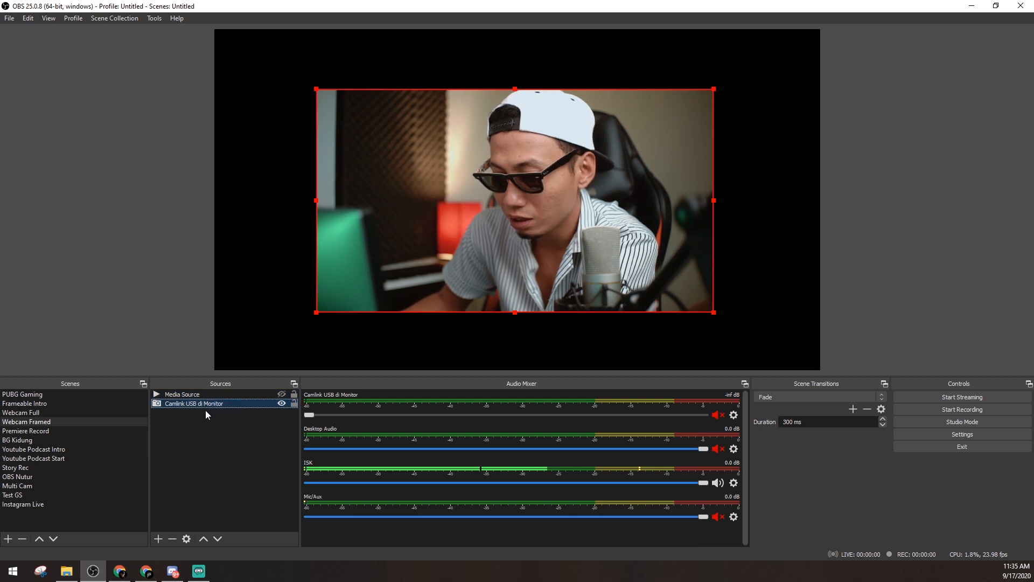
{"action": "double_click", "coordinate": [178, 406]}
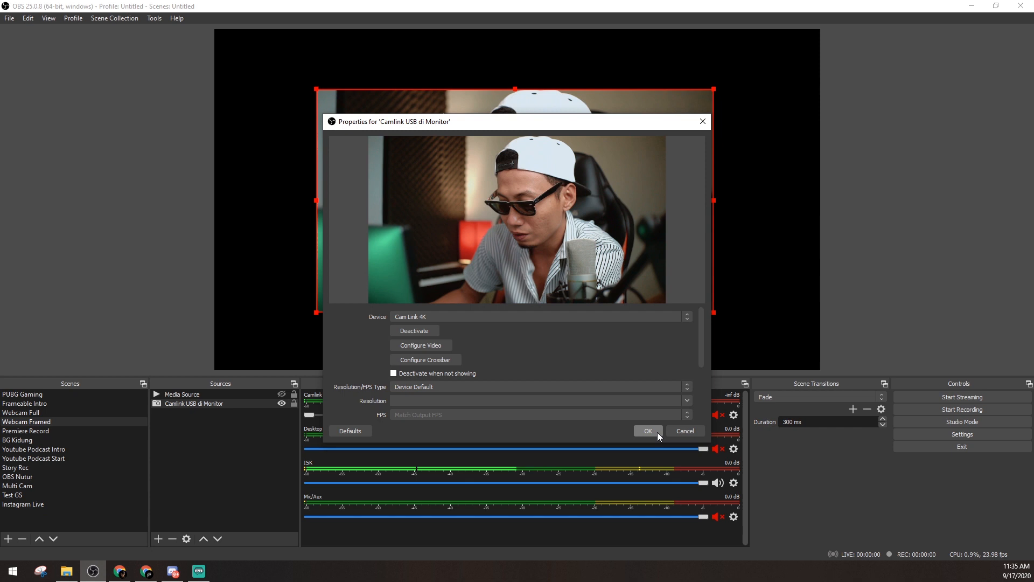
{"action": "left_click", "coordinate": [685, 431]}
Inspect the effect filters applied to the Camlink USB di Monitor source.
{"action": "right_click", "coordinate": [206, 403]}
{"action": "left_click", "coordinate": [253, 384]}
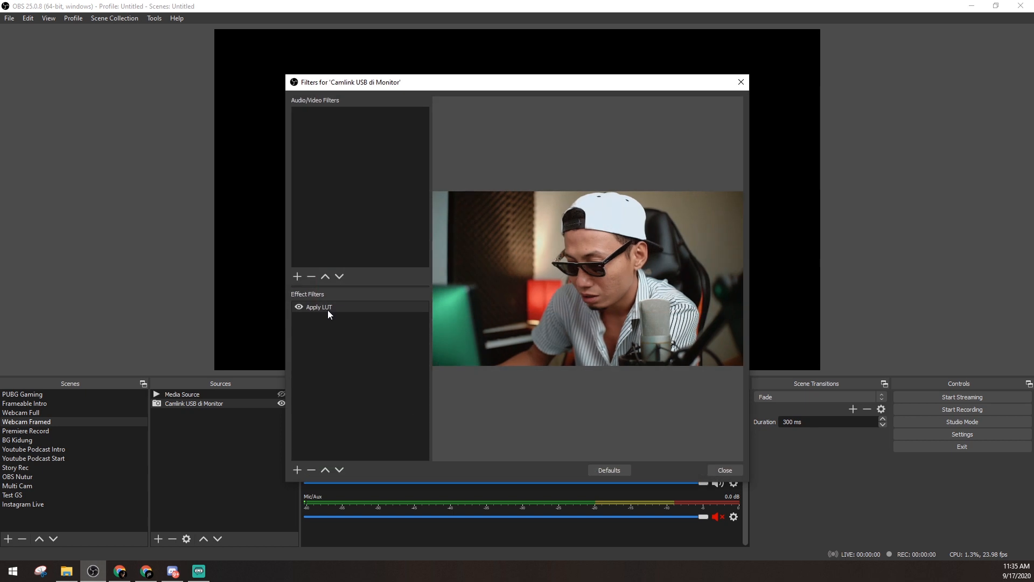
{"action": "left_click", "coordinate": [724, 470]}
{"action": "left_click", "coordinate": [237, 454]}
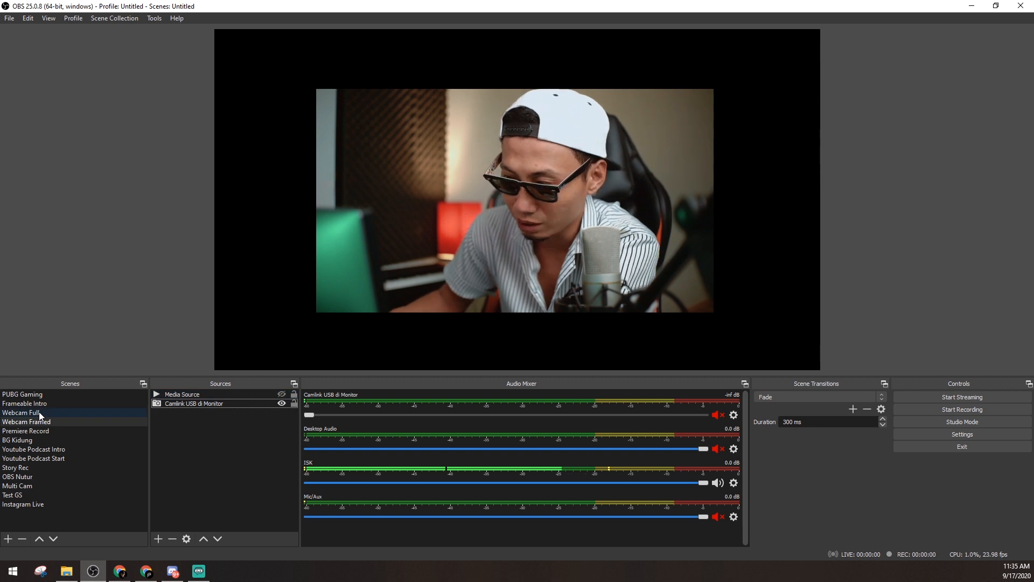
Show Media Source again over the camera in the Webcam Framed scene.
{"action": "left_click", "coordinate": [195, 404]}
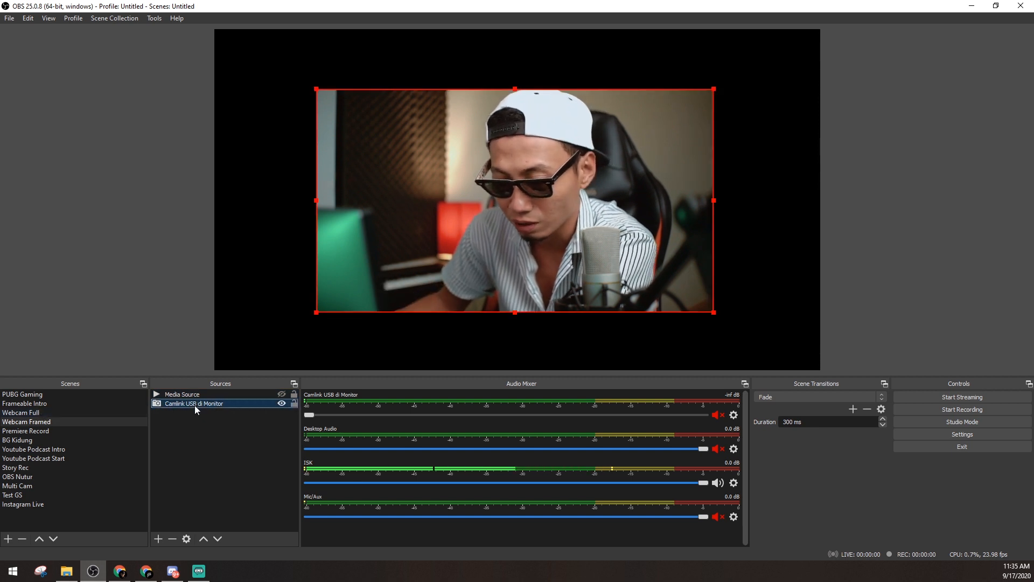
{"action": "left_click", "coordinate": [182, 393]}
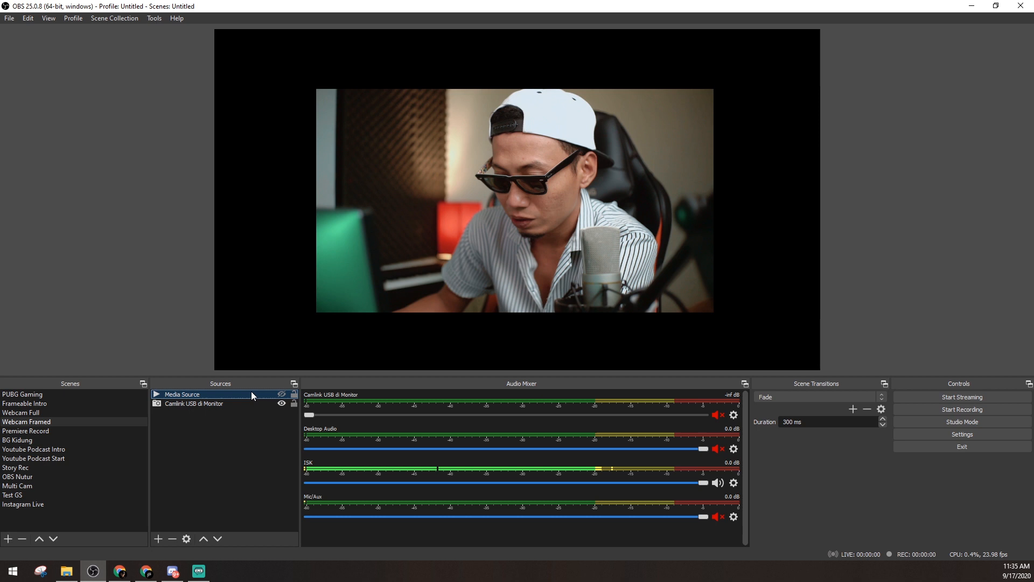
{"action": "left_click", "coordinate": [281, 394]}
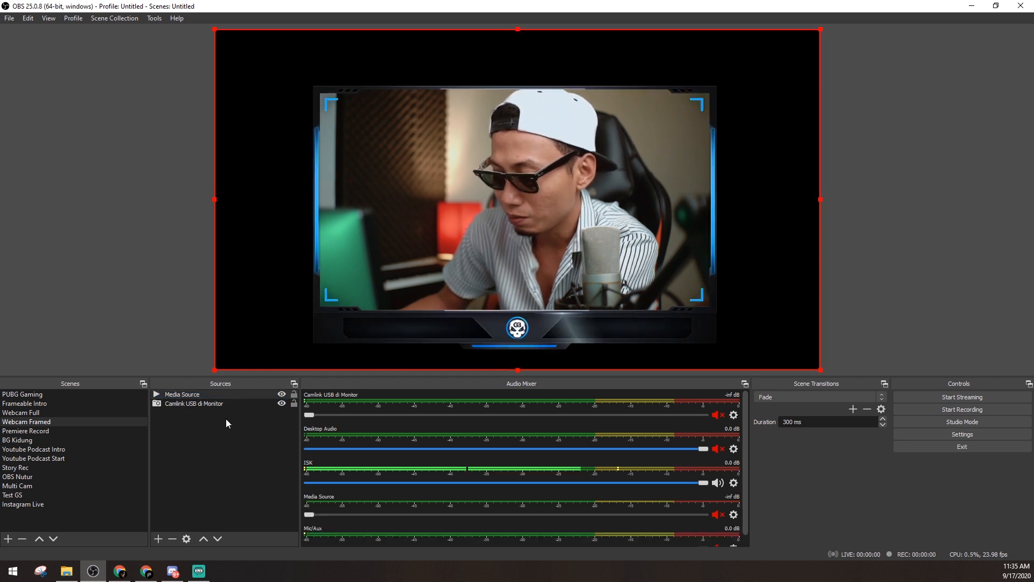
{"action": "left_click", "coordinate": [218, 431]}
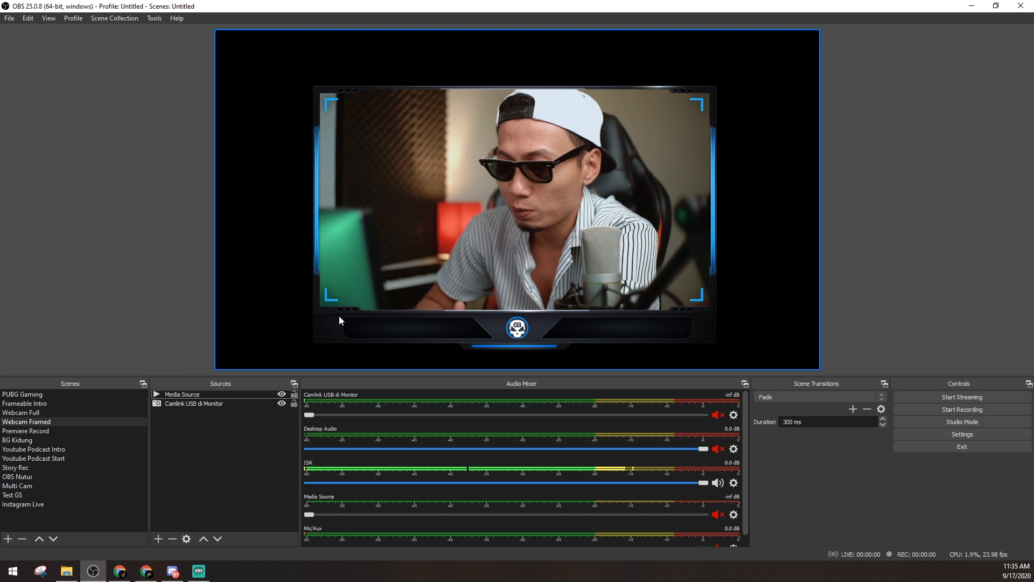
Replace the Media Source file with Frameable Animation Cam Orange_VP8.webm from the STREAM LAYOUT JOY folder.
{"action": "left_click", "coordinate": [183, 396]}
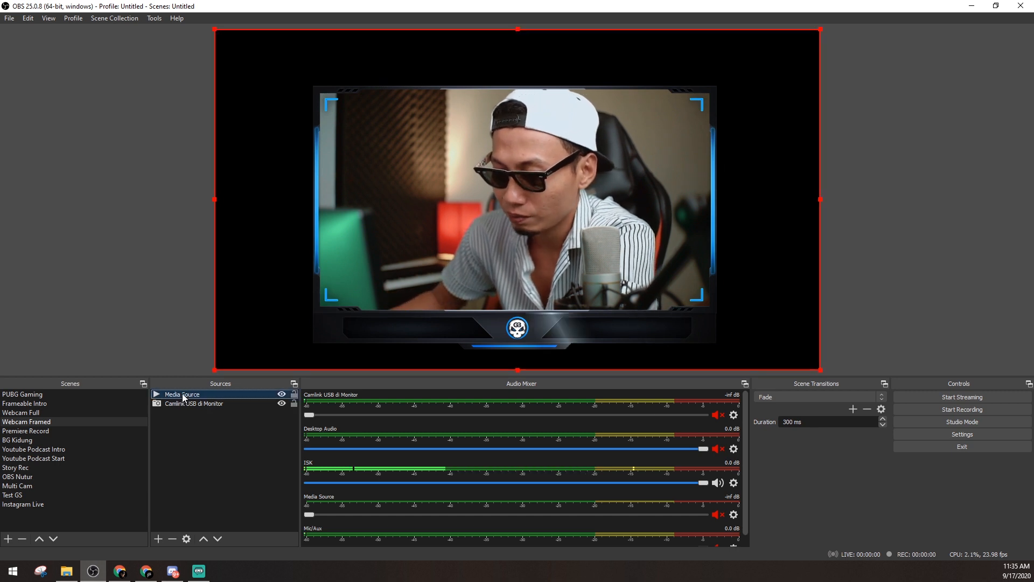
{"action": "double_click", "coordinate": [250, 394]}
{"action": "left_click", "coordinate": [670, 348]}
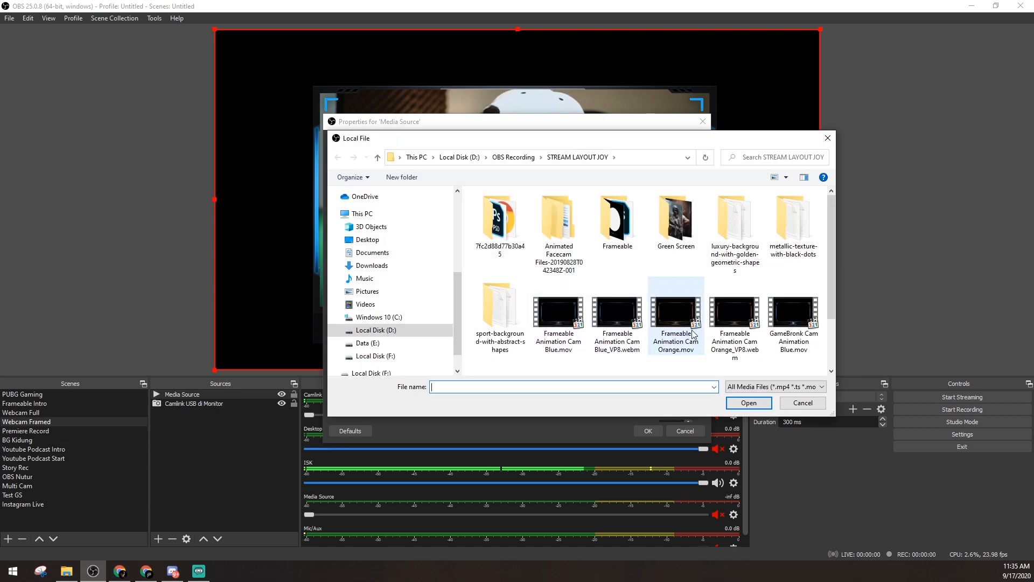
{"action": "scroll", "coordinate": [696, 357], "scroll_direction": "down", "scroll_amount": 3}
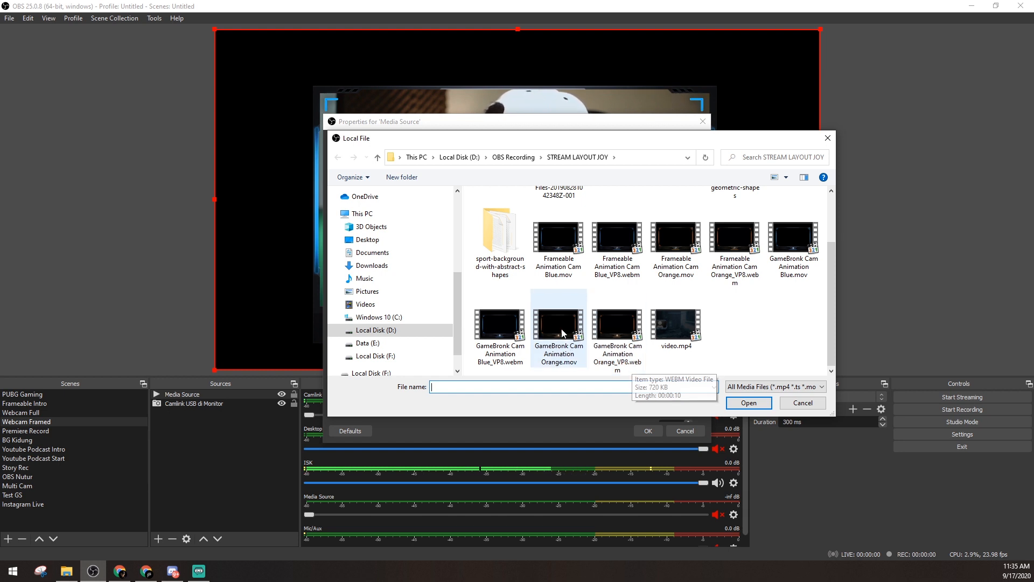
{"action": "double_click", "coordinate": [739, 235]}
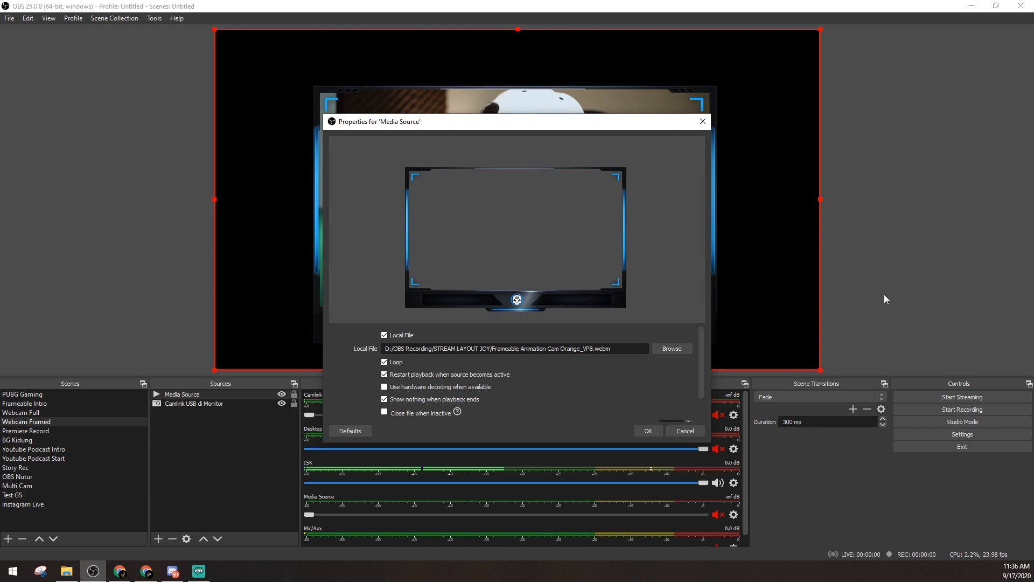
{"action": "left_click", "coordinate": [648, 431]}
{"action": "left_click", "coordinate": [264, 460]}
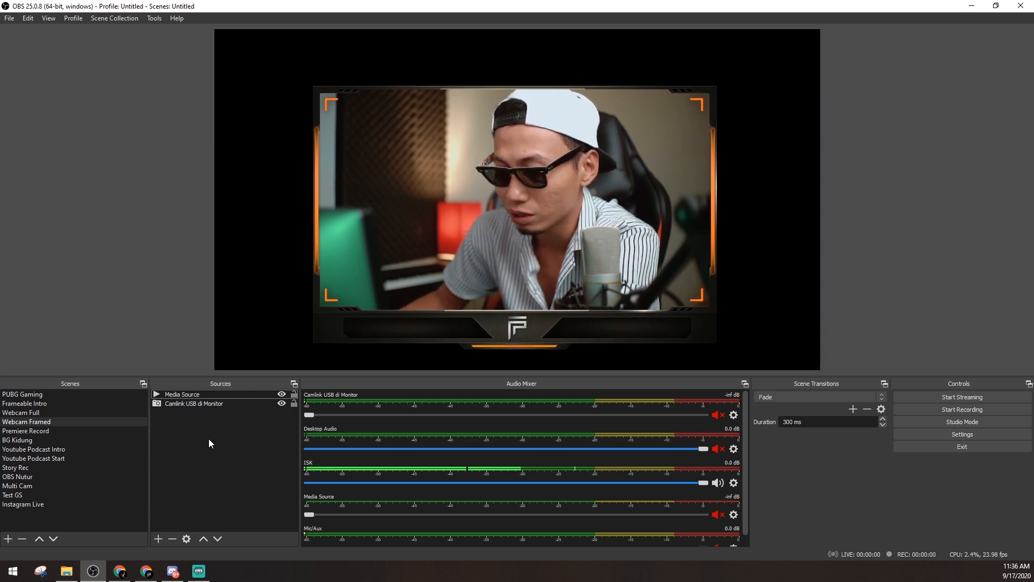
Switch to the PUBG Gaming scene and toggle Webcam Framed off and on to examine its frame.
{"action": "left_click", "coordinate": [26, 394]}
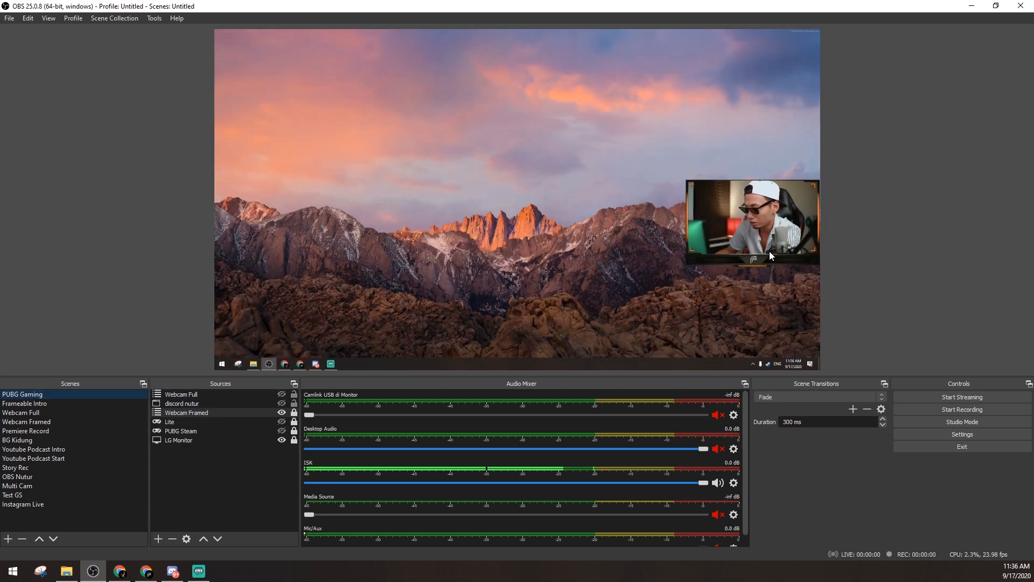
{"action": "left_click", "coordinate": [207, 413]}
{"action": "left_click", "coordinate": [282, 413]}
{"action": "left_click", "coordinate": [282, 413]}
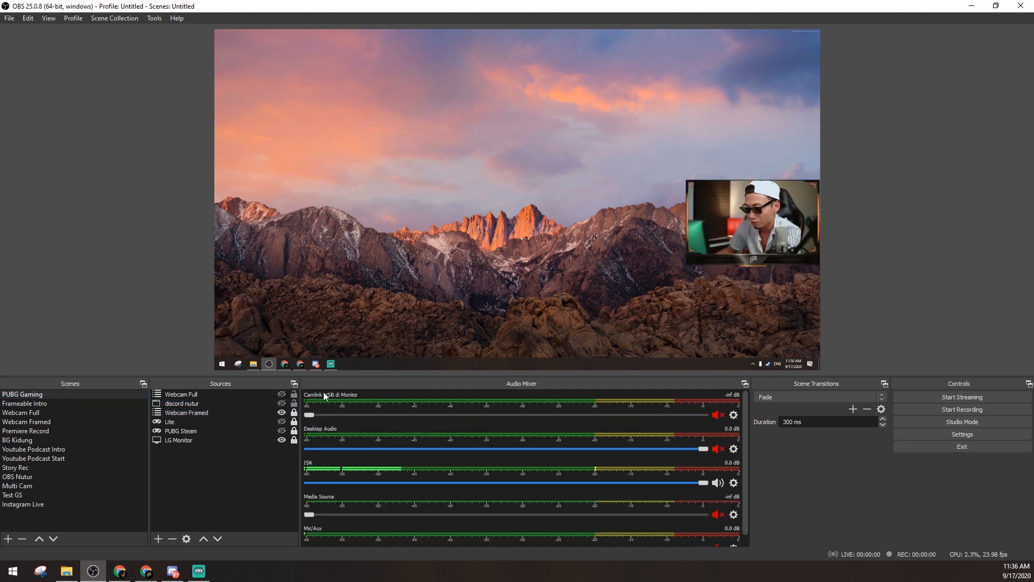
Unlock Webcam Framed, move it slightly down on the canvas, and lock it again.
{"action": "left_click", "coordinate": [224, 413]}
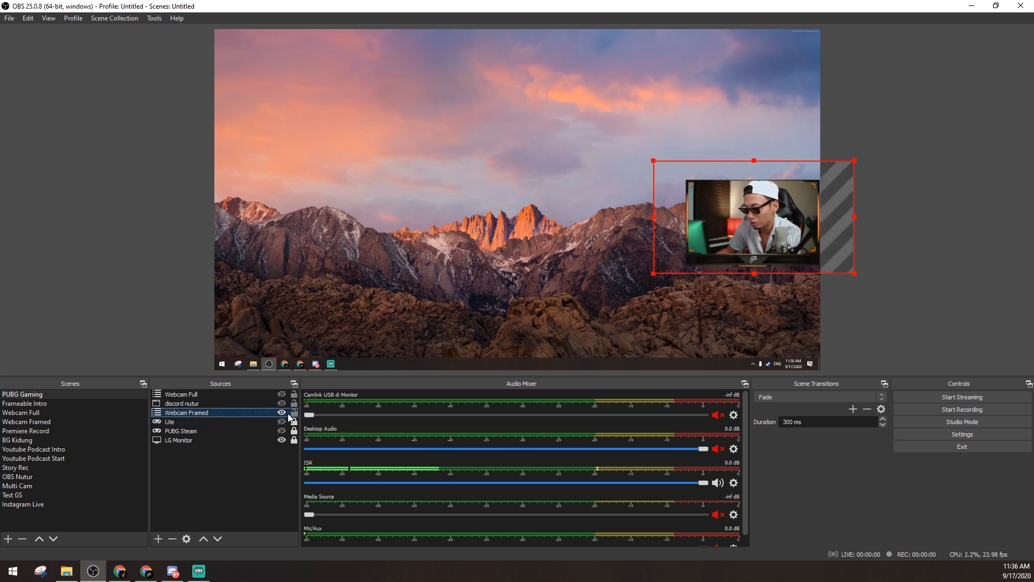
{"action": "mouse_move", "coordinate": [743, 234]}
{"action": "left_mouse_down"}
{"action": "mouse_move", "coordinate": [682, 222]}
{"action": "mouse_move", "coordinate": [741, 248]}
{"action": "left_mouse_up"}
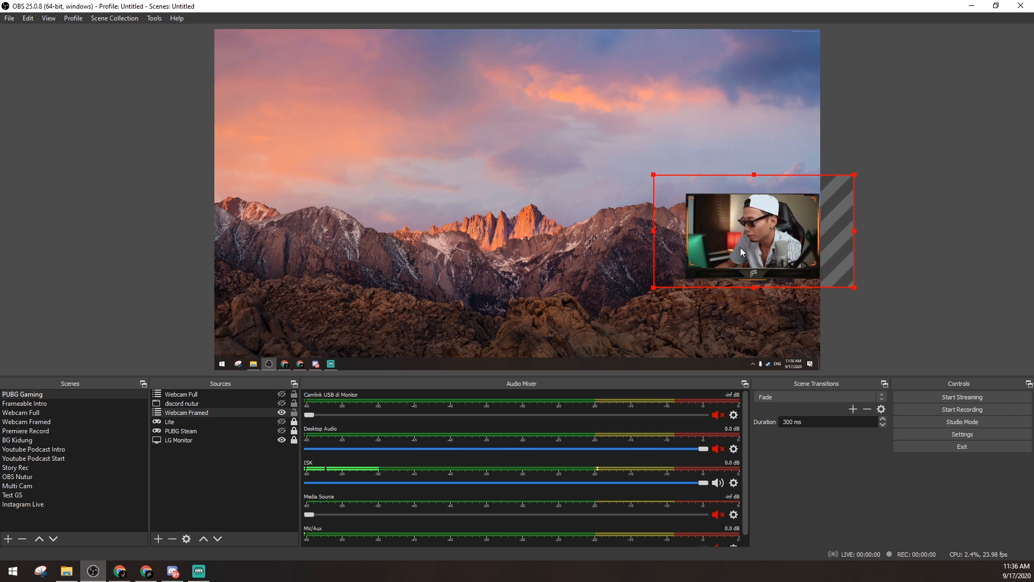
{"action": "left_click", "coordinate": [293, 413]}
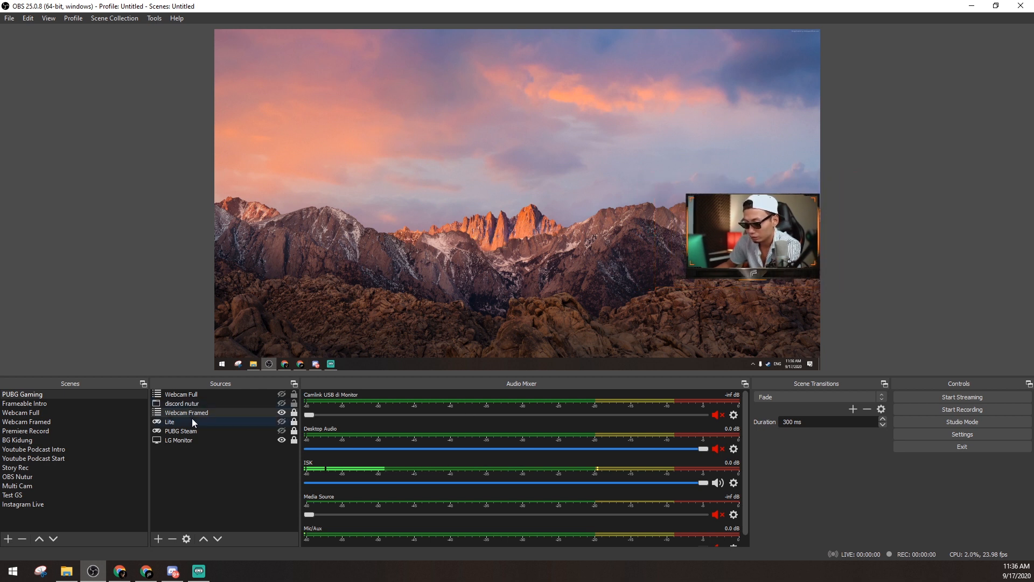
Hide Webcam Framed in the PUBG Gaming scene and switch to the Frameable Intro scene.
{"action": "left_click", "coordinate": [281, 413]}
{"action": "left_click", "coordinate": [202, 397]}
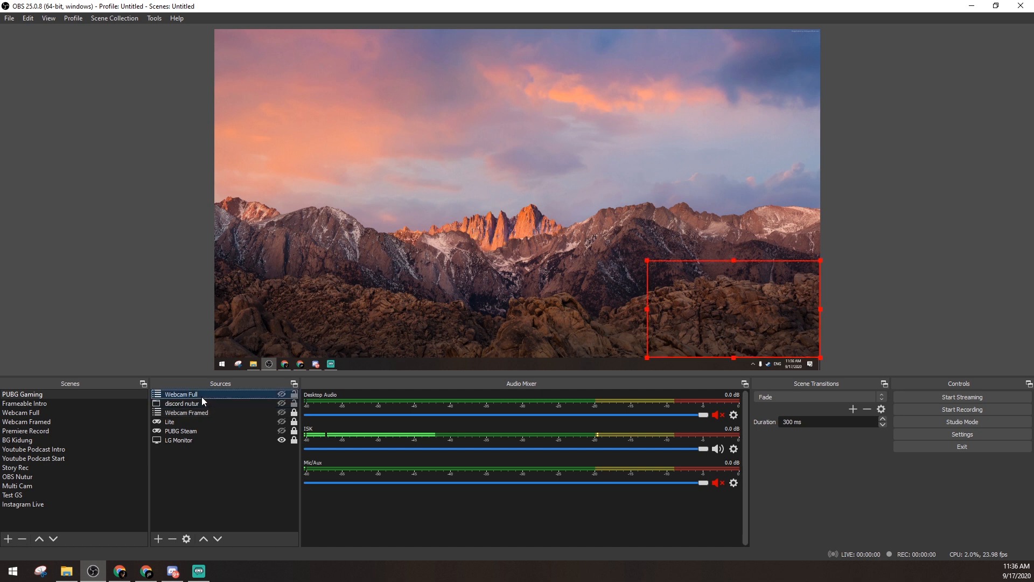
{"action": "left_click", "coordinate": [30, 413]}
{"action": "key", "text": "Up"}
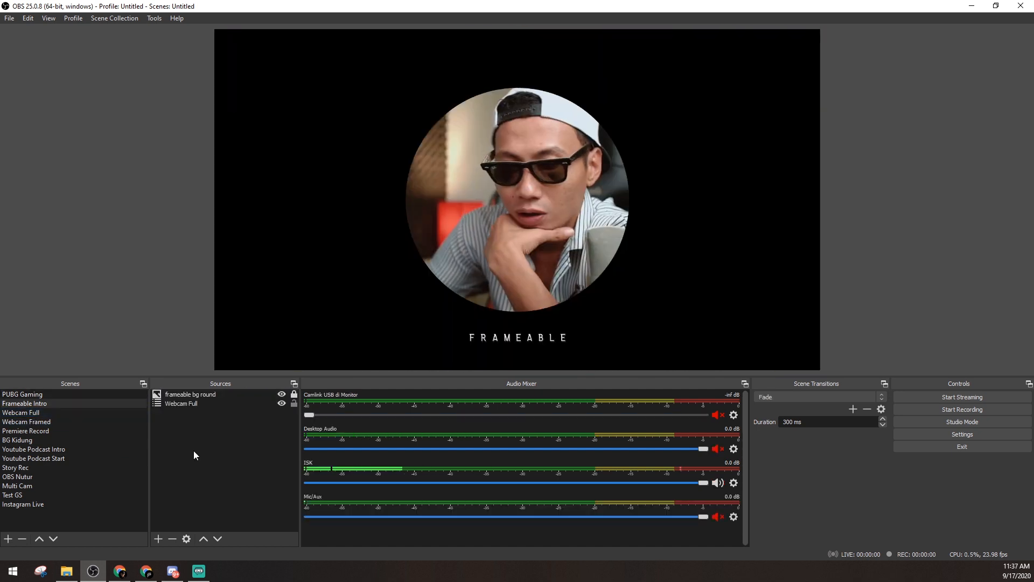